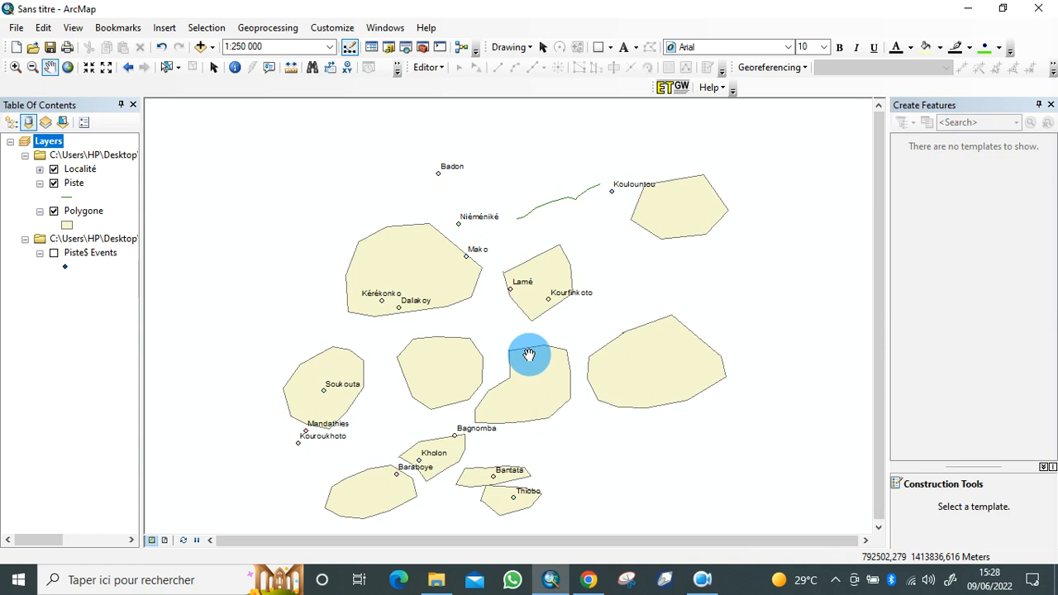
# Remove the Piste$ Events layer from the map.
pyautogui.moveTo(529, 355); pyautogui.dragTo(542, 327)
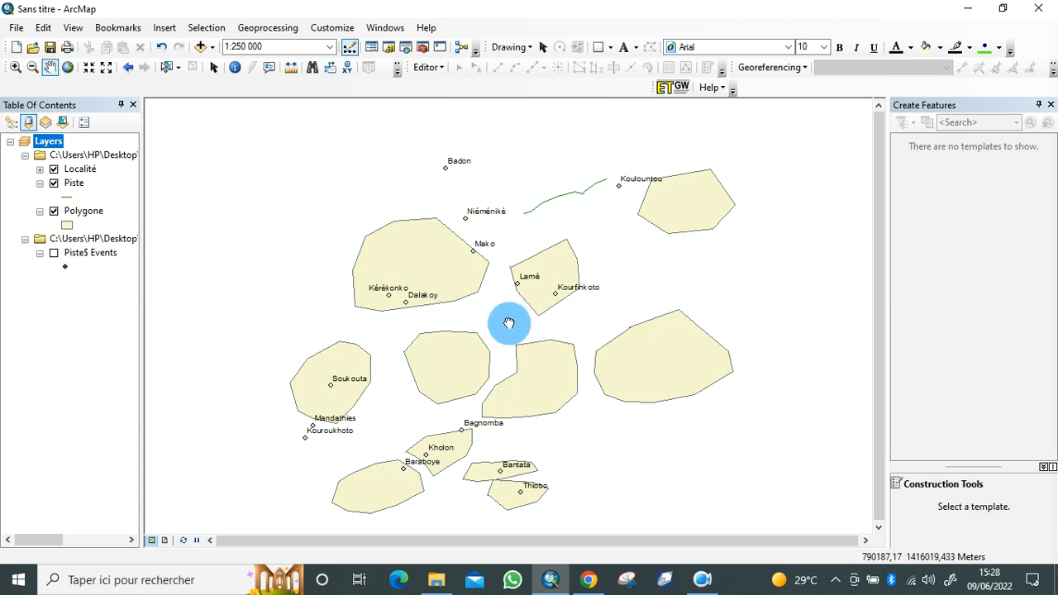
pyautogui.moveTo(513, 322)
pyautogui.mouseDown()
pyautogui.moveTo(496, 308)
pyautogui.moveTo(501, 316)
pyautogui.mouseUp()
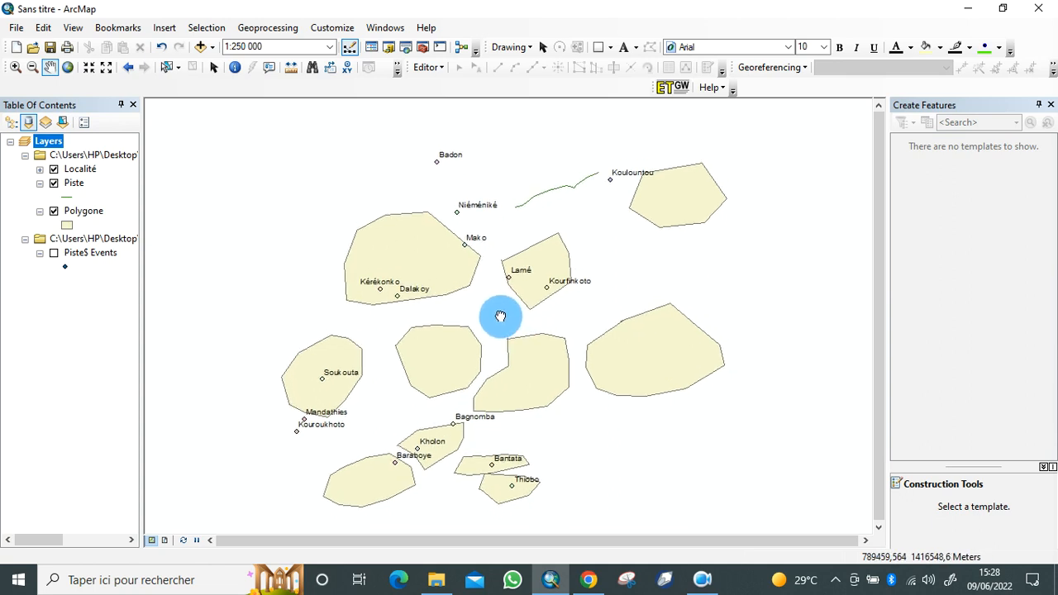
pyautogui.click(88, 255)
pyautogui.rightClick(90, 256)
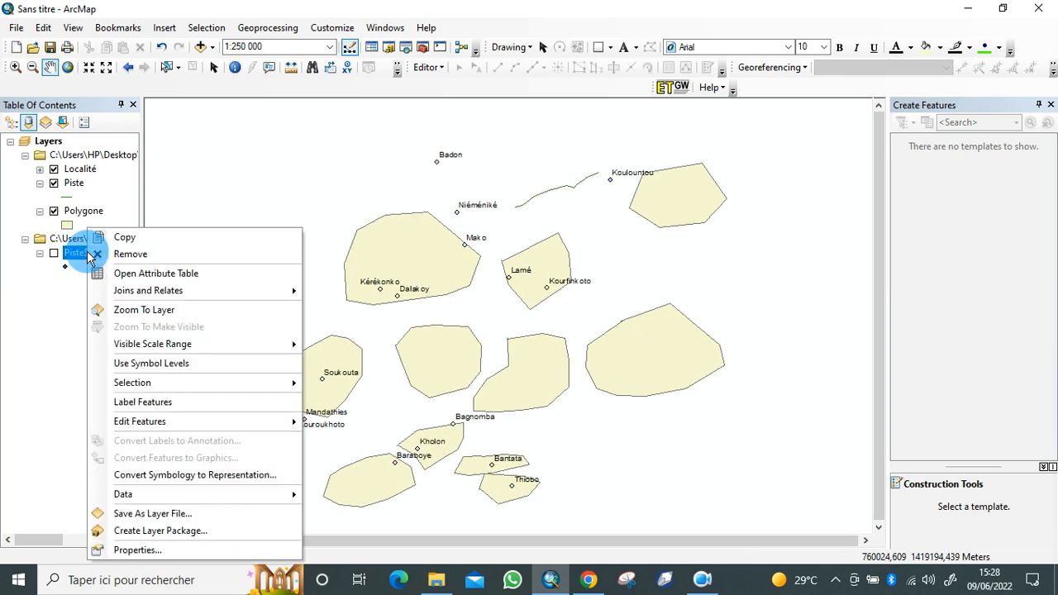
pyautogui.click(122, 257)
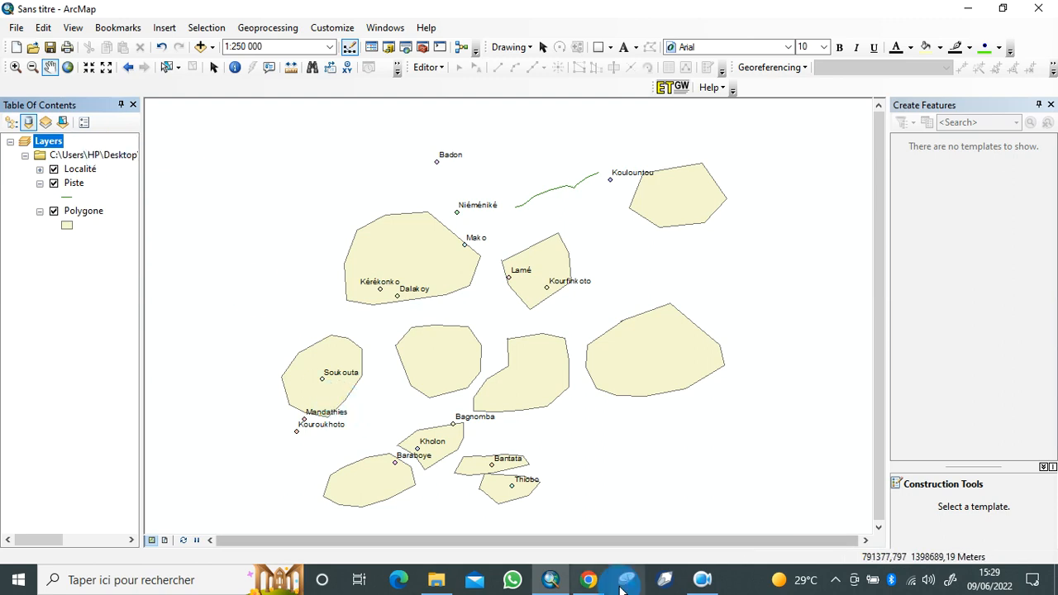
pyautogui.click(701, 582)
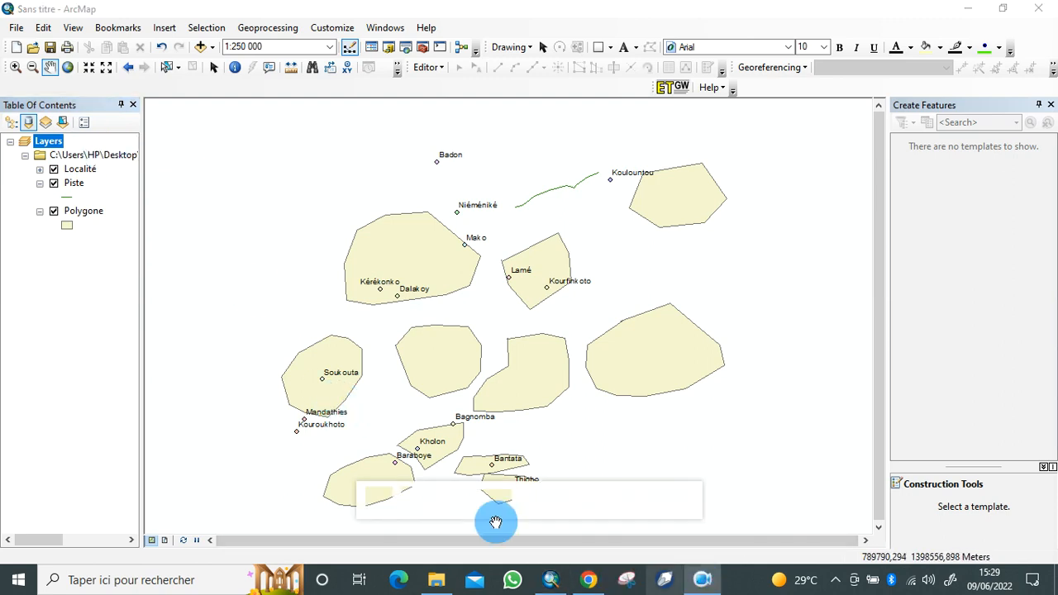
pyautogui.click(381, 501)
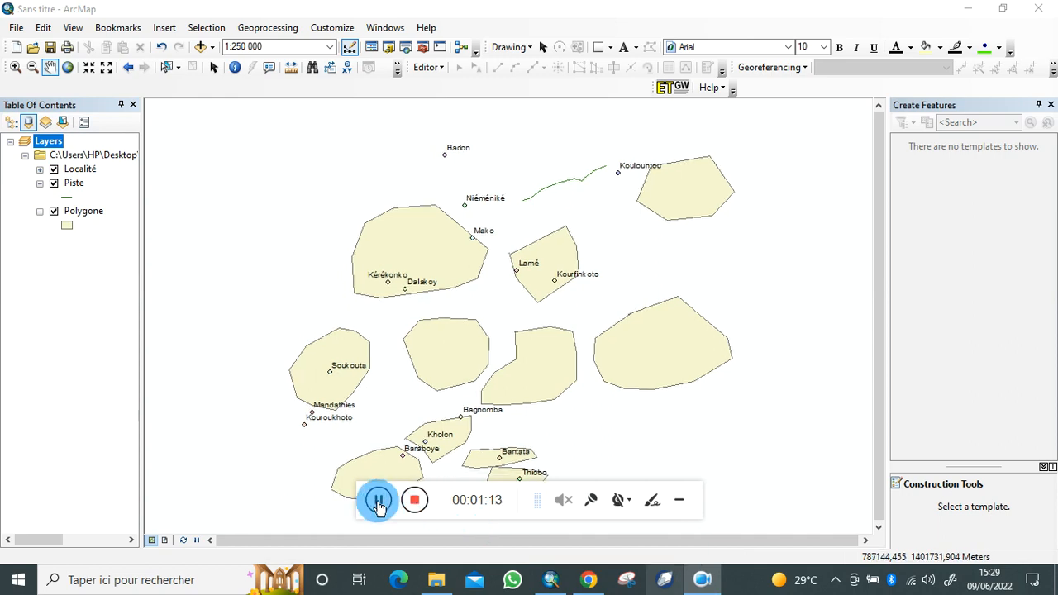
pyautogui.click(679, 502)
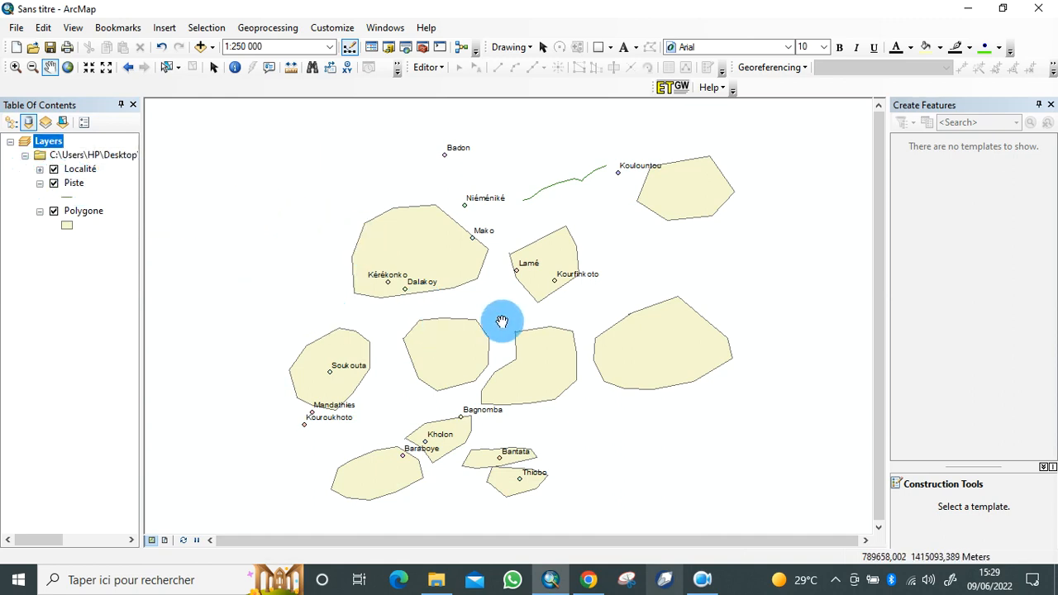
# Symbolize the Polygone layer by unique values of the Lithologie field and add all of its values.
pyautogui.click(83, 217)
pyautogui.rightClick(83, 213)
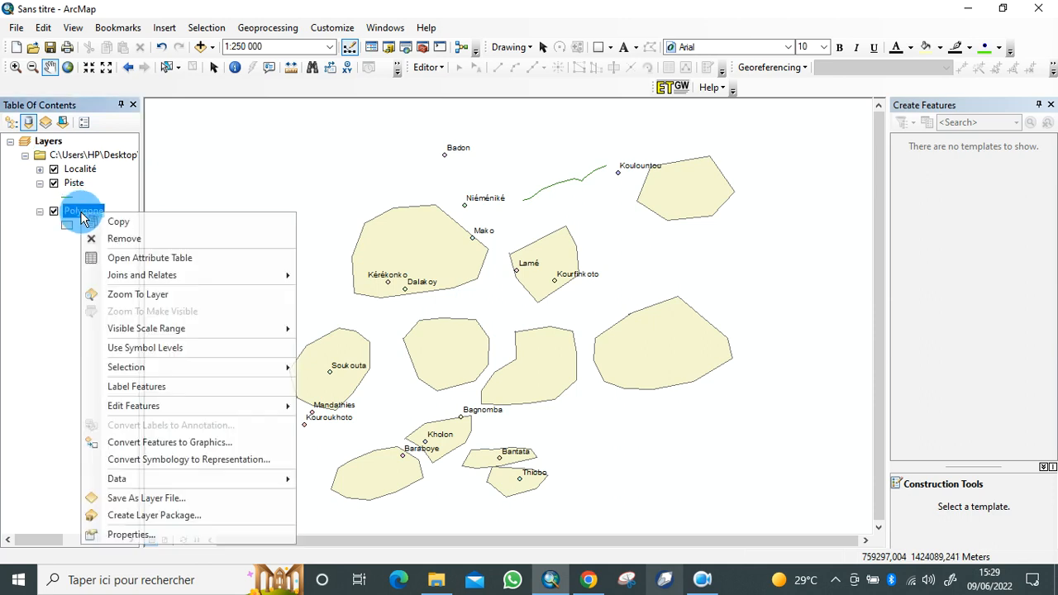
pyautogui.click(142, 534)
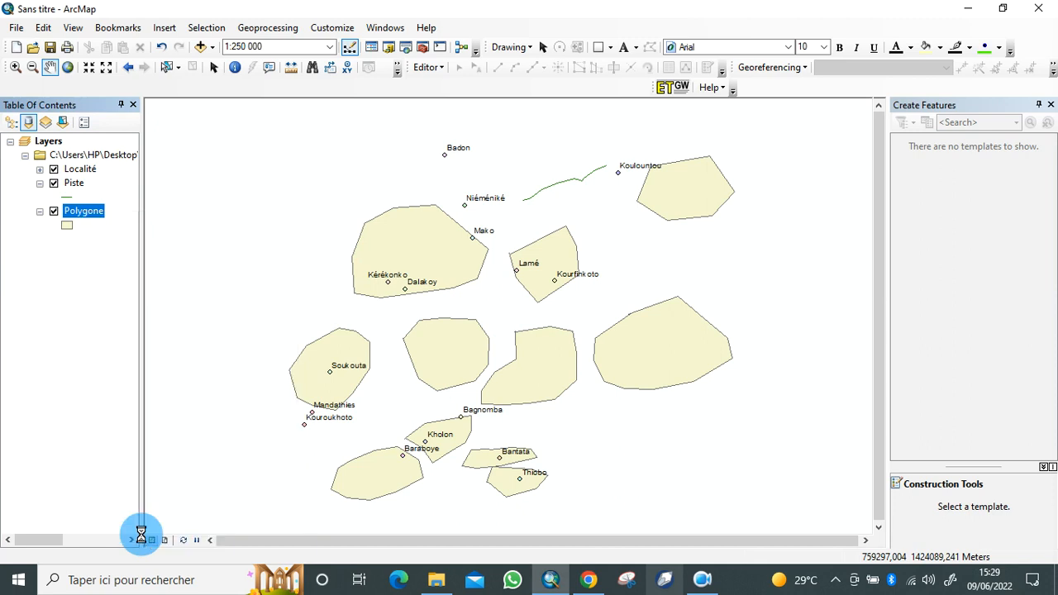
pyautogui.click(695, 586)
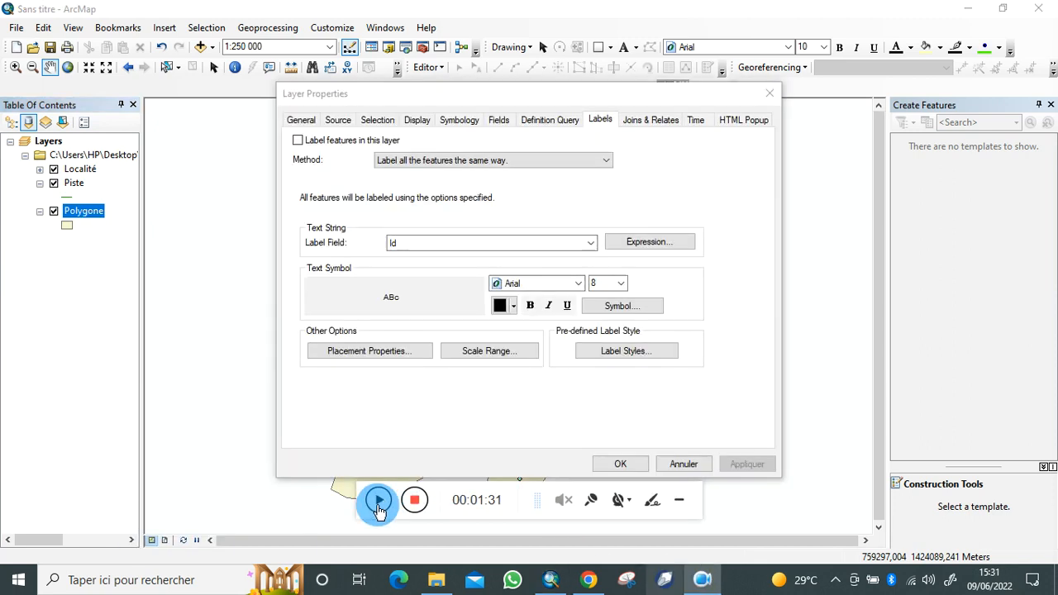
pyautogui.click(683, 503)
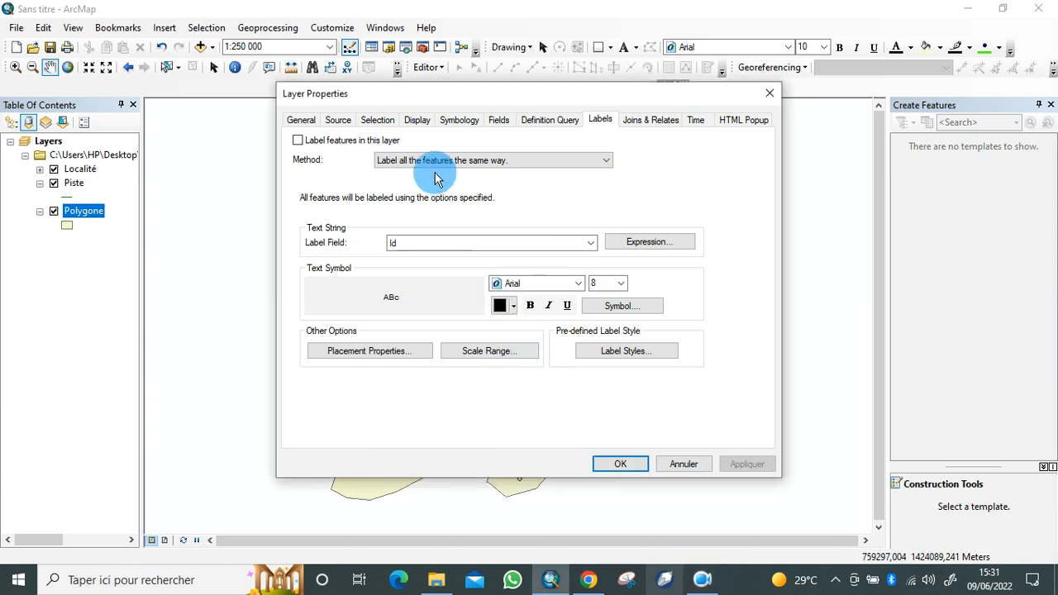
pyautogui.click(460, 121)
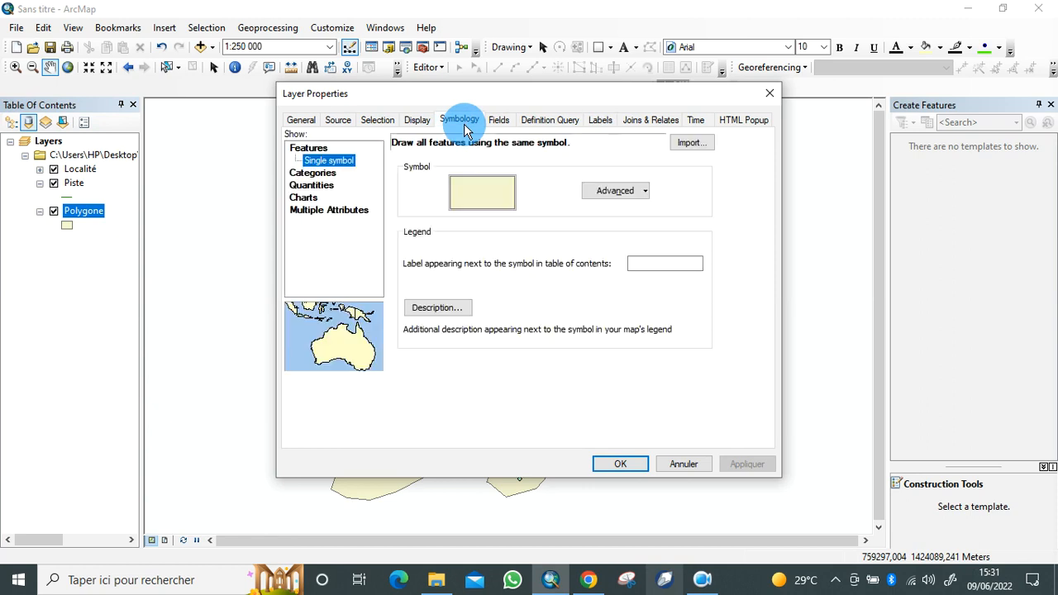
pyautogui.click(323, 174)
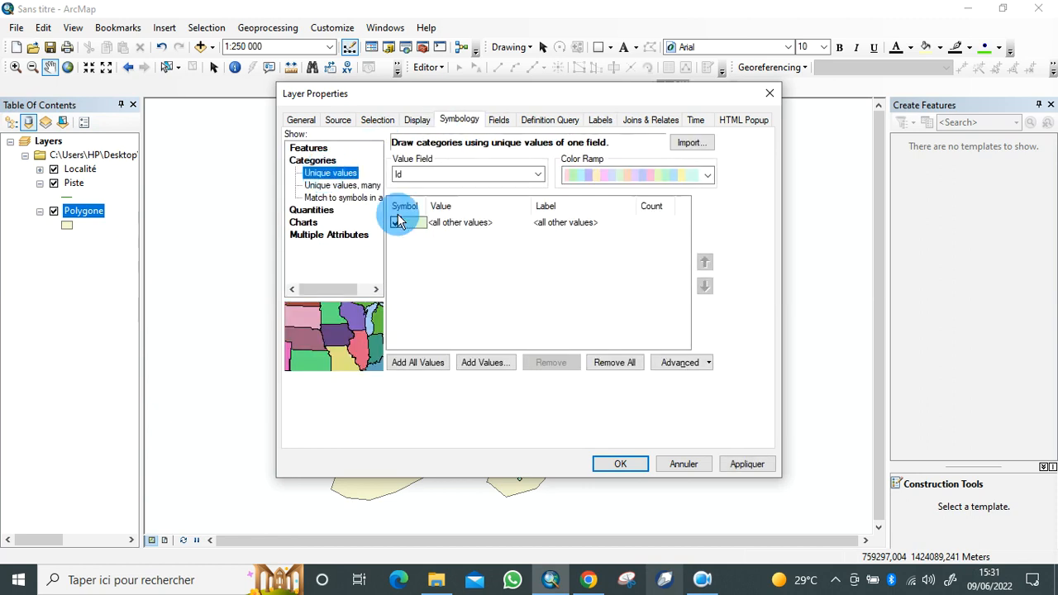
pyautogui.click(540, 175)
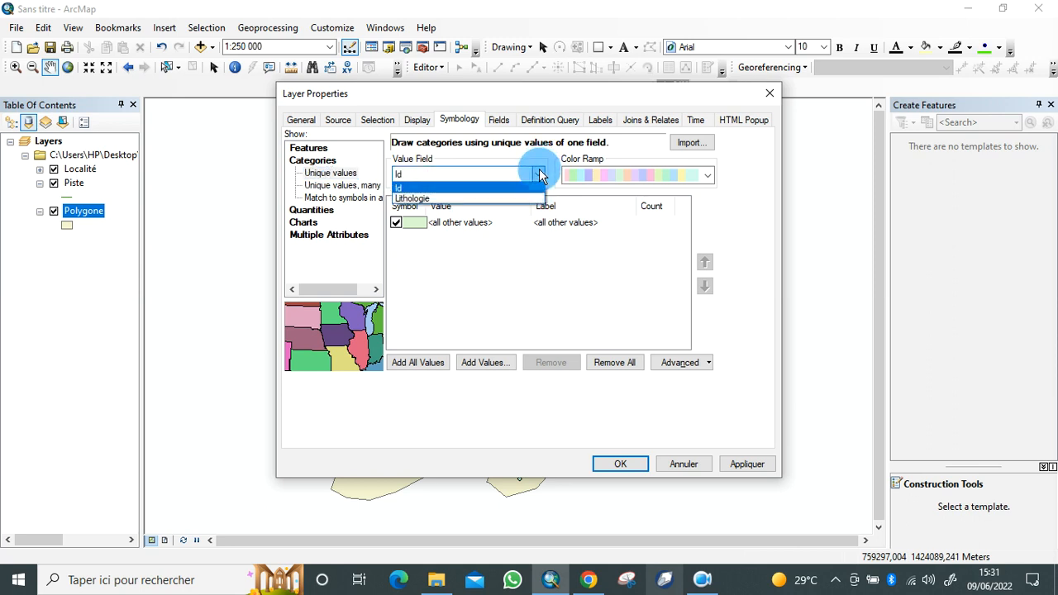
pyautogui.click(480, 197)
pyautogui.click(427, 364)
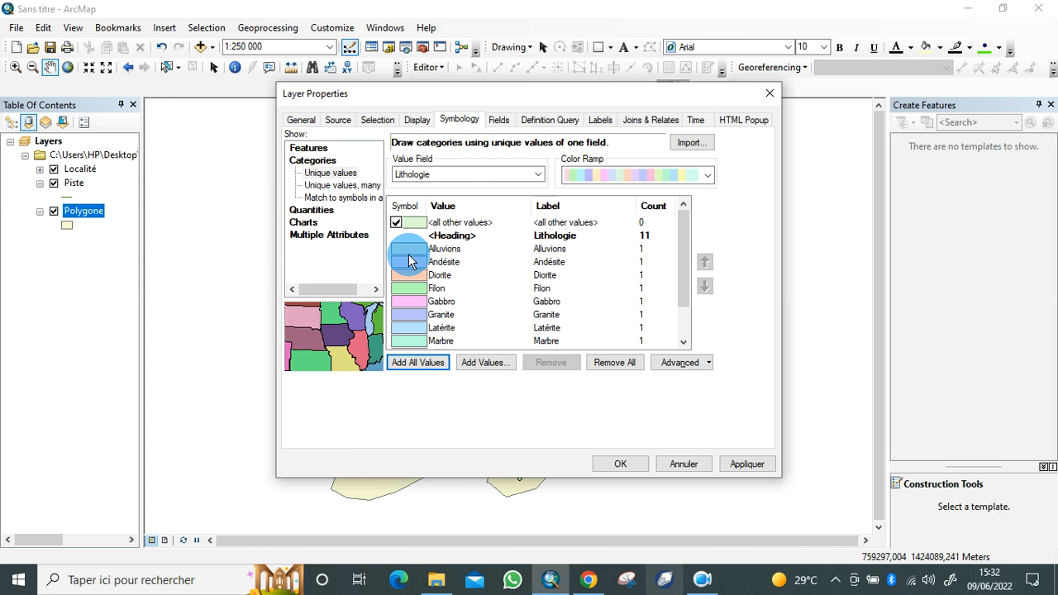
# Assign the Cropland symbol to the Alluvions category of the Polygone layer.
pyautogui.click(415, 257)
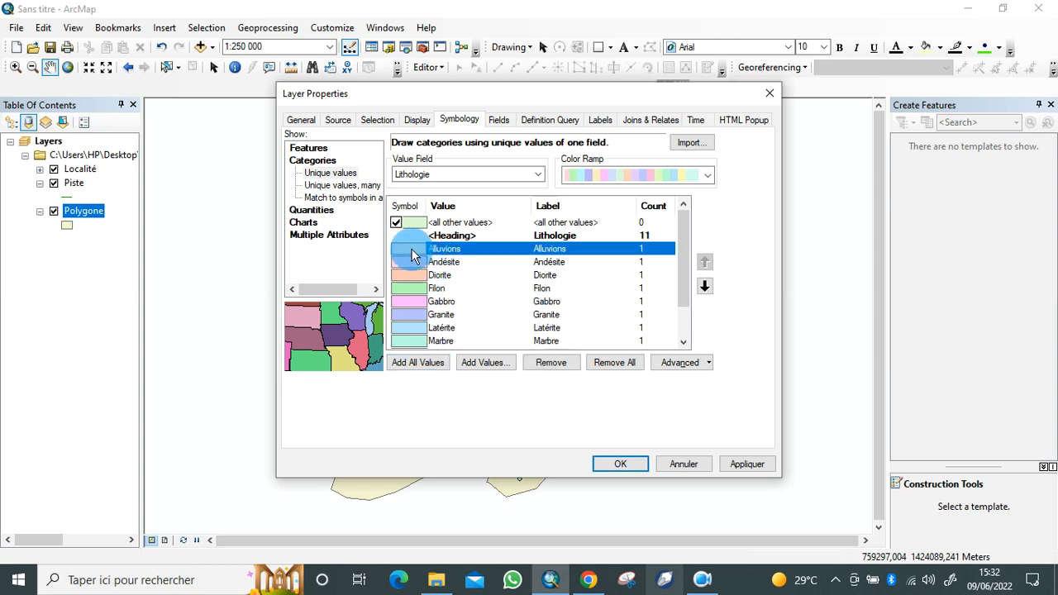
pyautogui.rightClick(415, 255)
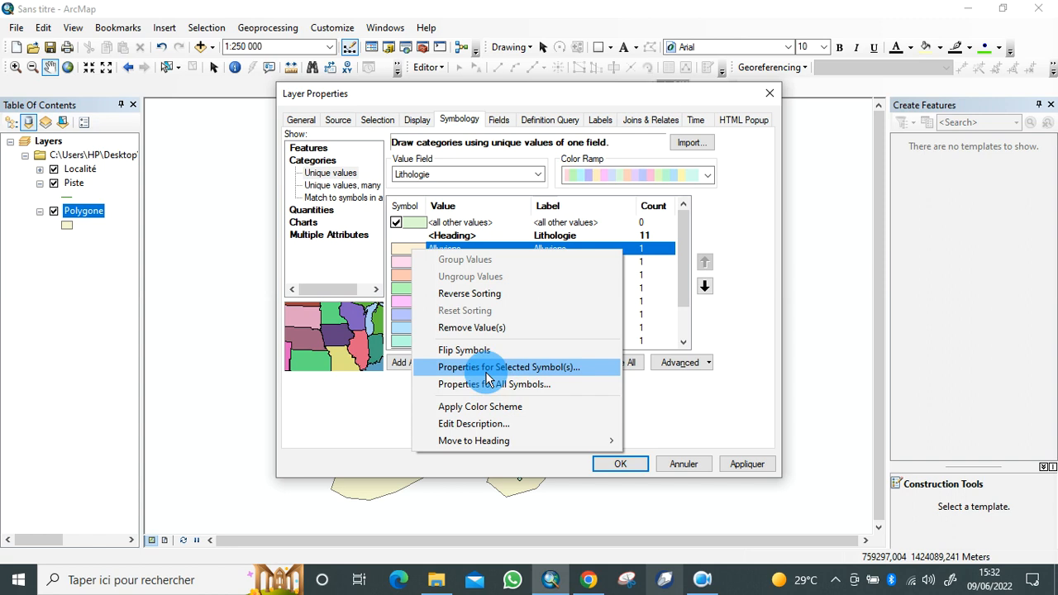
pyautogui.click(487, 370)
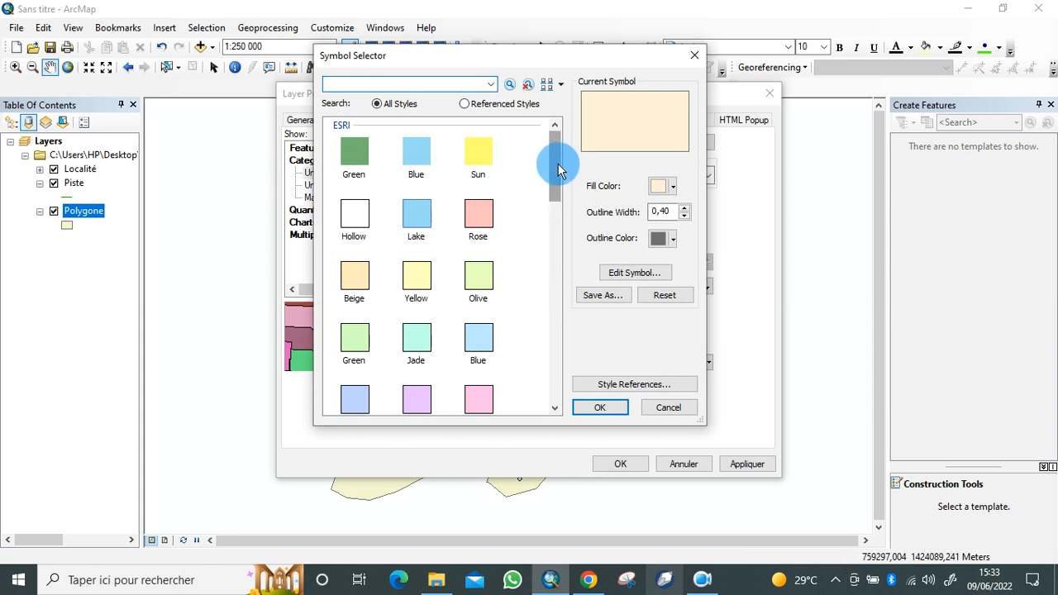
pyautogui.moveTo(557, 170); pyautogui.dragTo(472, 157)
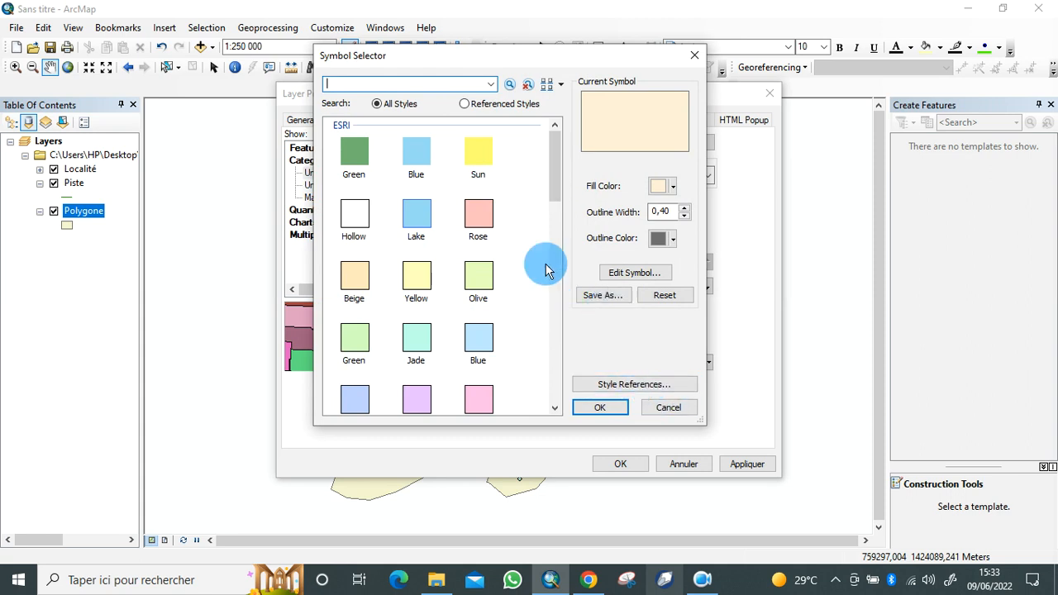
pyautogui.scroll(-1, 554, 196)
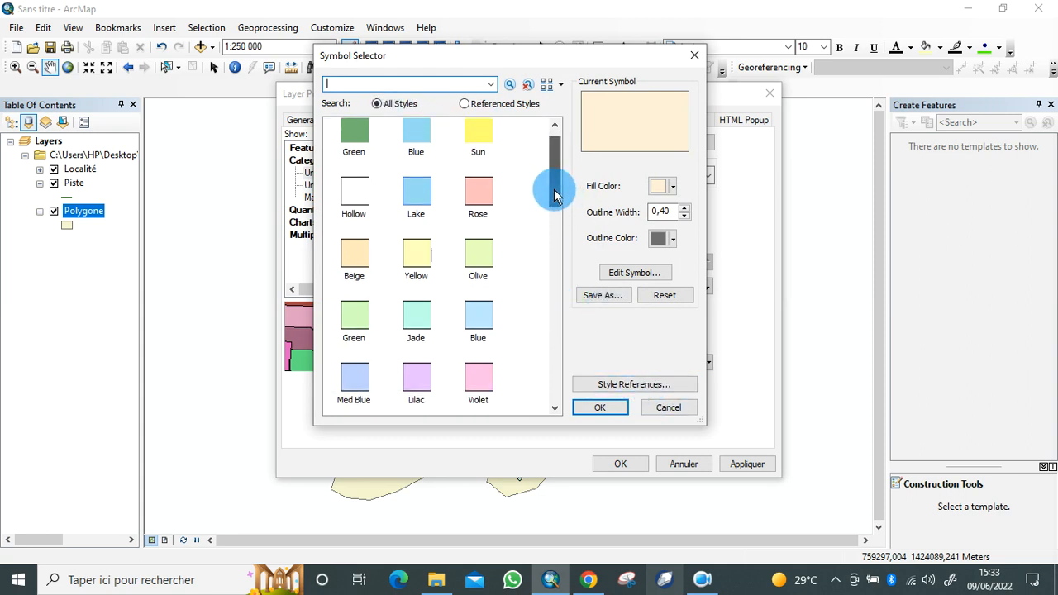
pyautogui.moveTo(555, 196); pyautogui.dragTo(554, 305)
pyautogui.click(484, 311)
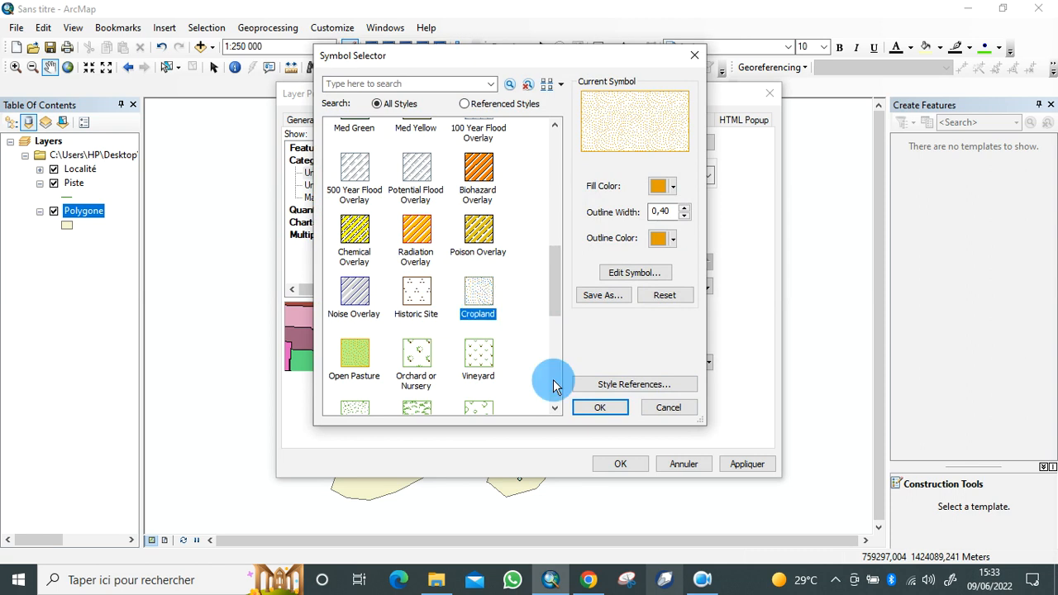
pyautogui.click(589, 409)
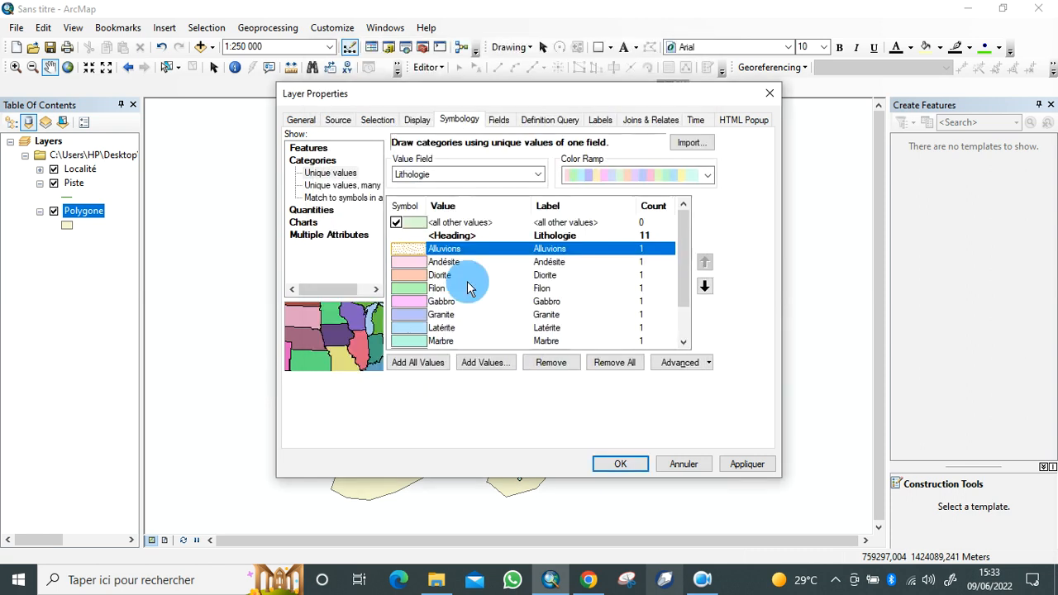
# Assign the Vineyard symbol to the Andésite category of the Polygone layer.
pyautogui.click(428, 261)
pyautogui.rightClick(426, 260)
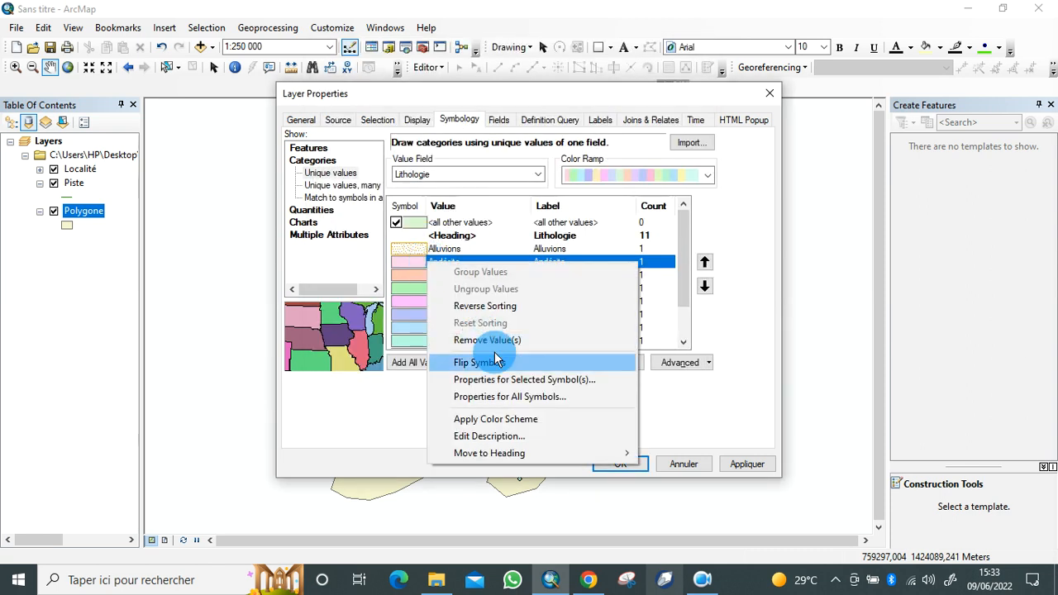
pyautogui.click(506, 379)
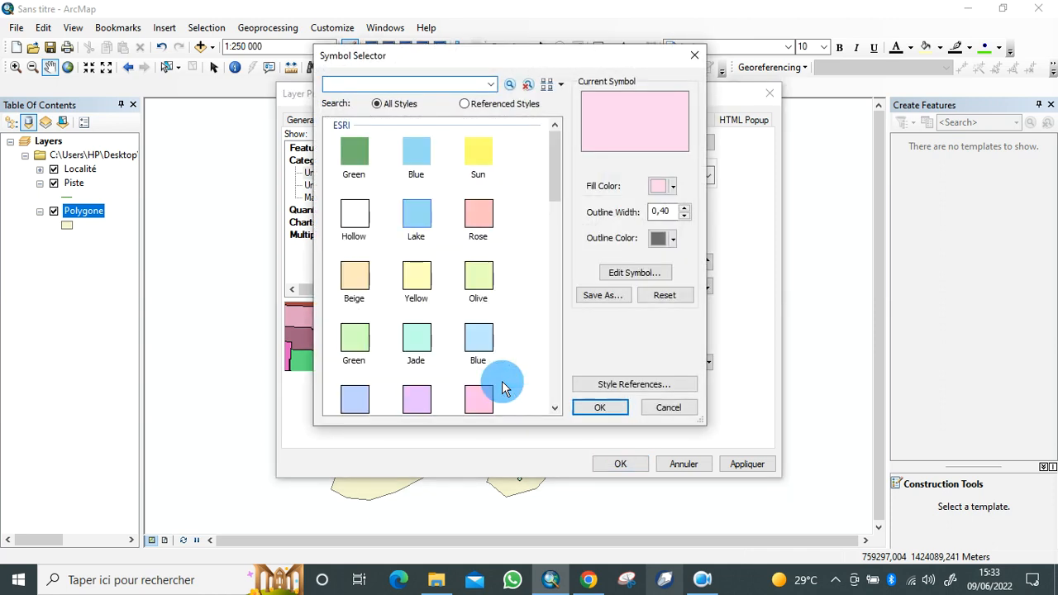
pyautogui.click(555, 407)
pyautogui.click(555, 408)
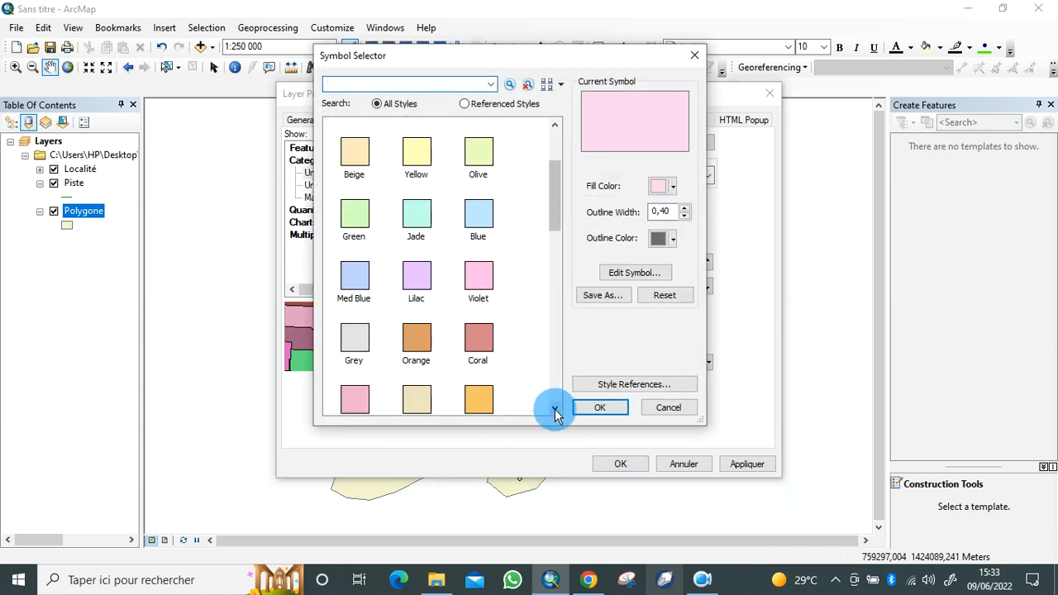
pyautogui.click(554, 408)
pyautogui.click(555, 407)
pyautogui.click(555, 408)
pyautogui.click(555, 408)
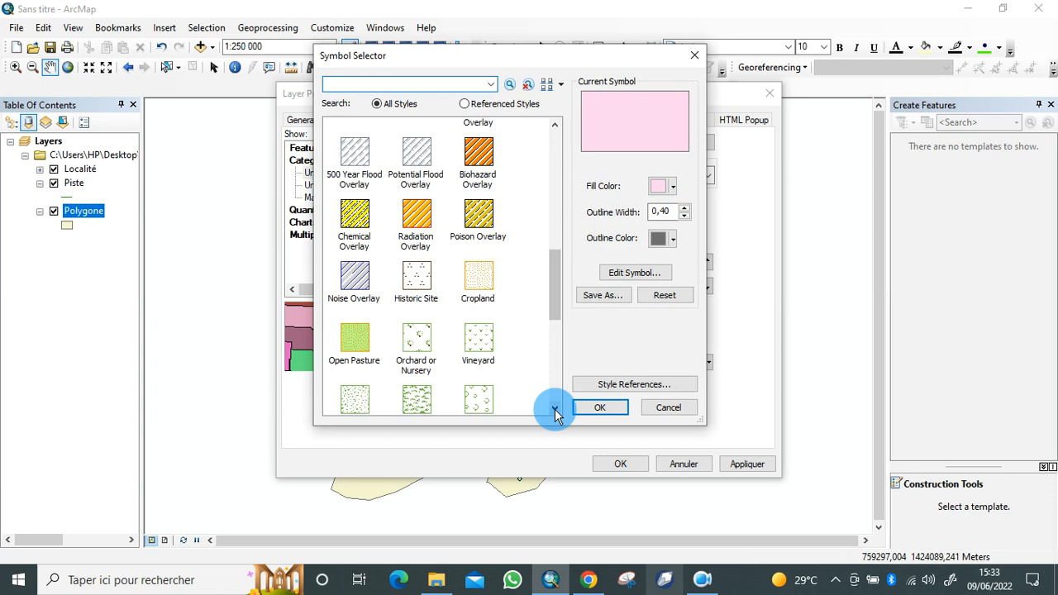
pyautogui.click(354, 339)
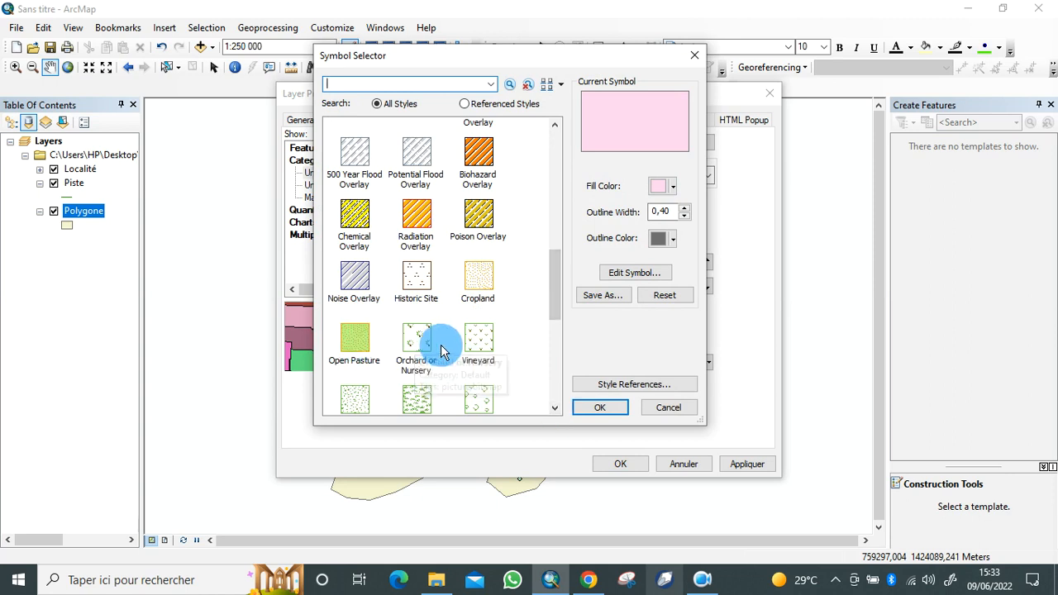
pyautogui.click(480, 344)
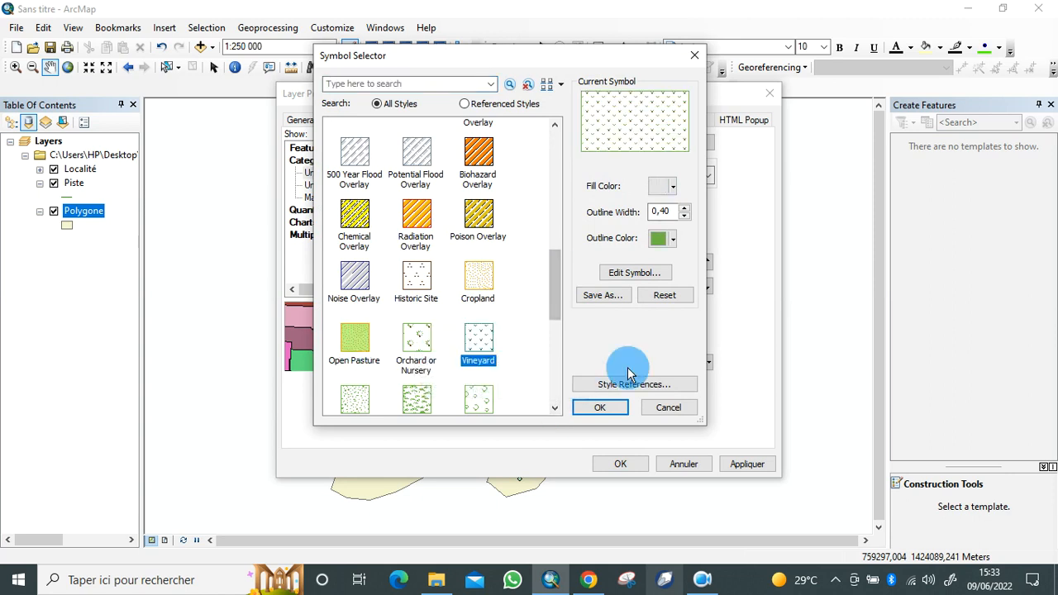
pyautogui.click(616, 408)
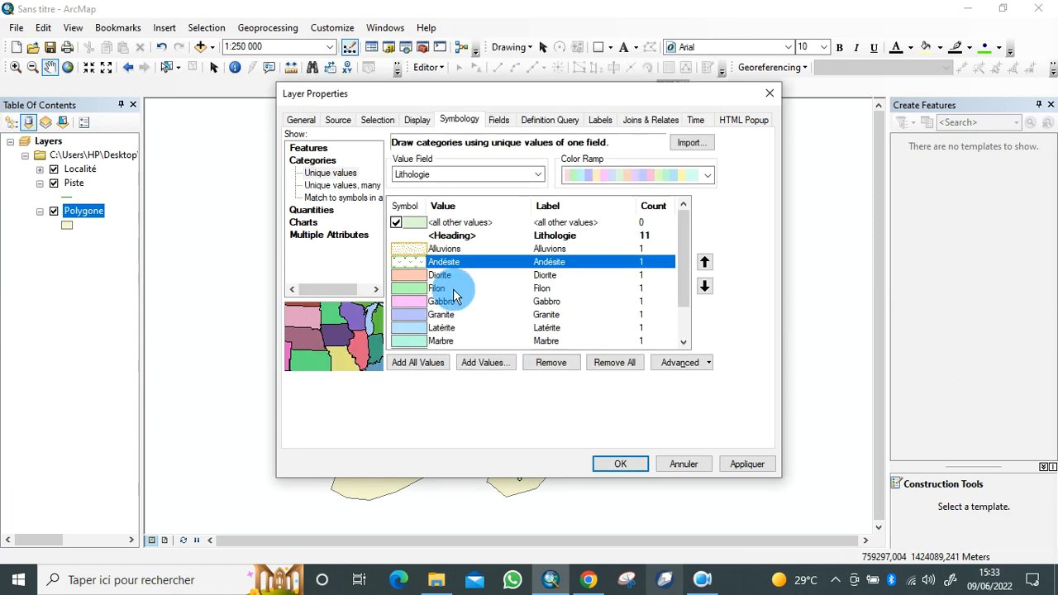
# Assign the Noise Overlay symbol to the Diorite category of the Polygone layer.
pyautogui.click(416, 275)
pyautogui.rightClick(416, 274)
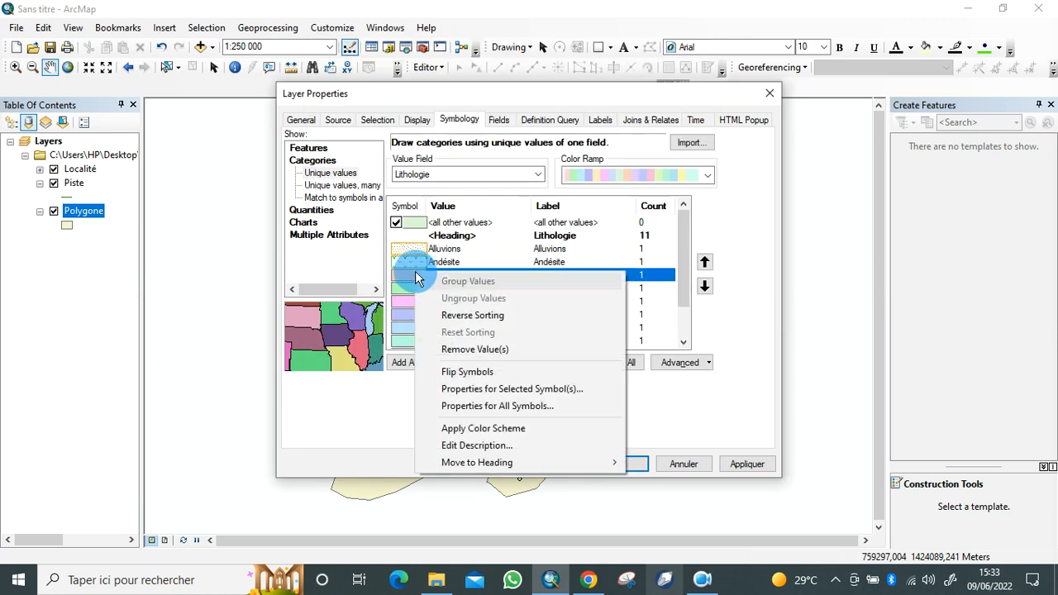
pyautogui.click(518, 393)
pyautogui.moveTo(553, 193); pyautogui.dragTo(552, 300)
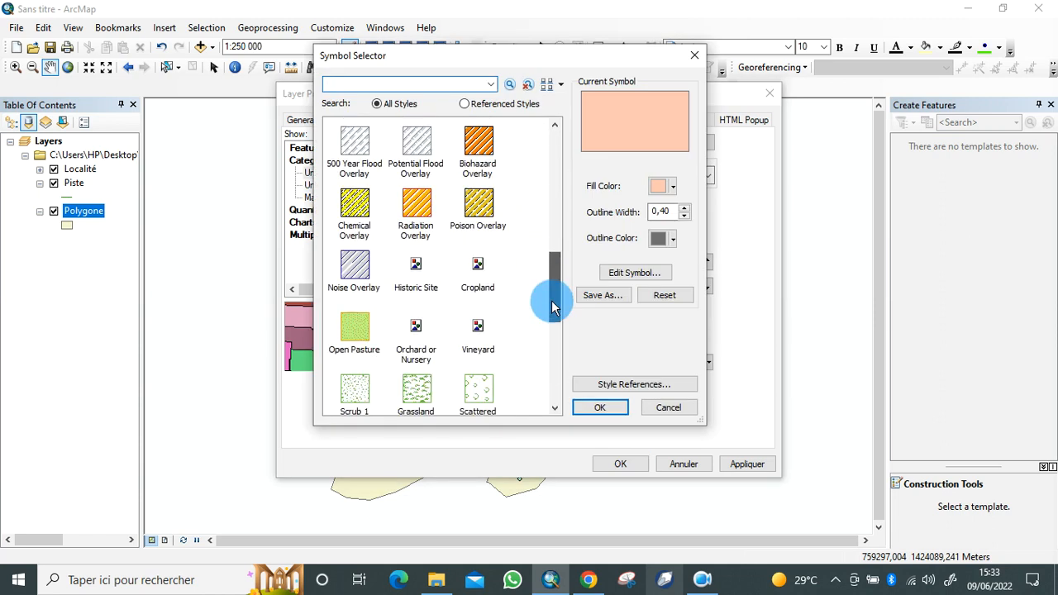
pyautogui.click(358, 261)
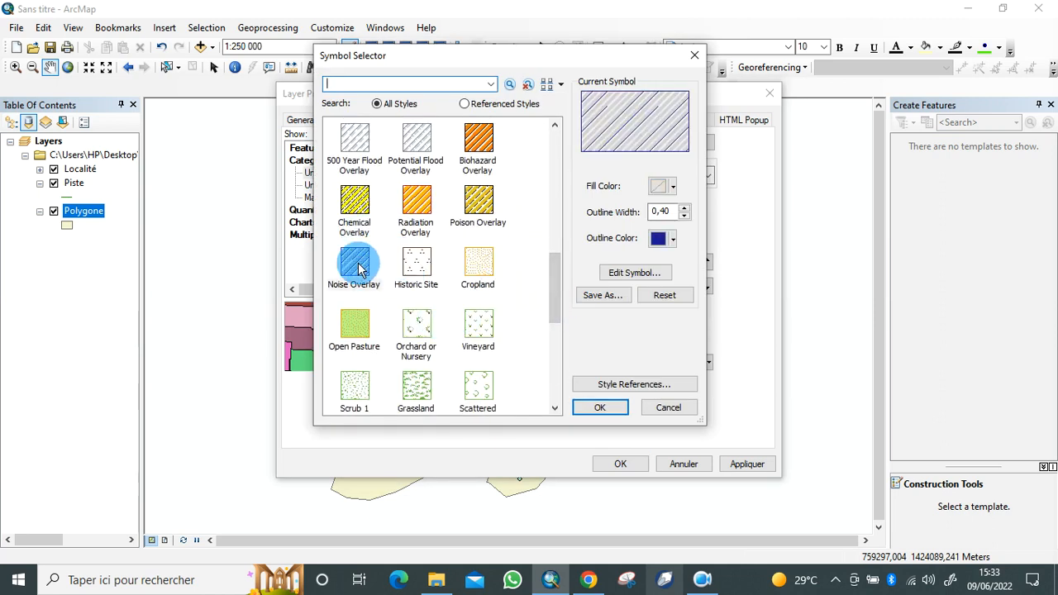
pyautogui.click(604, 408)
# Assign the Chemical Overlay symbol to the Filon category of the Polygone layer.
pyautogui.click(414, 291)
pyautogui.rightClick(412, 287)
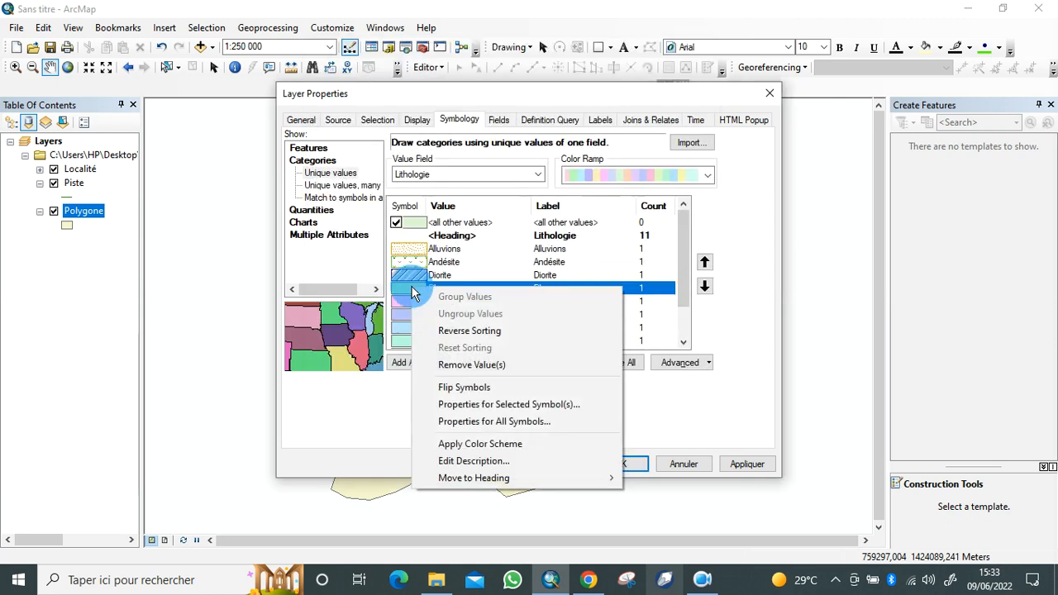
pyautogui.click(503, 405)
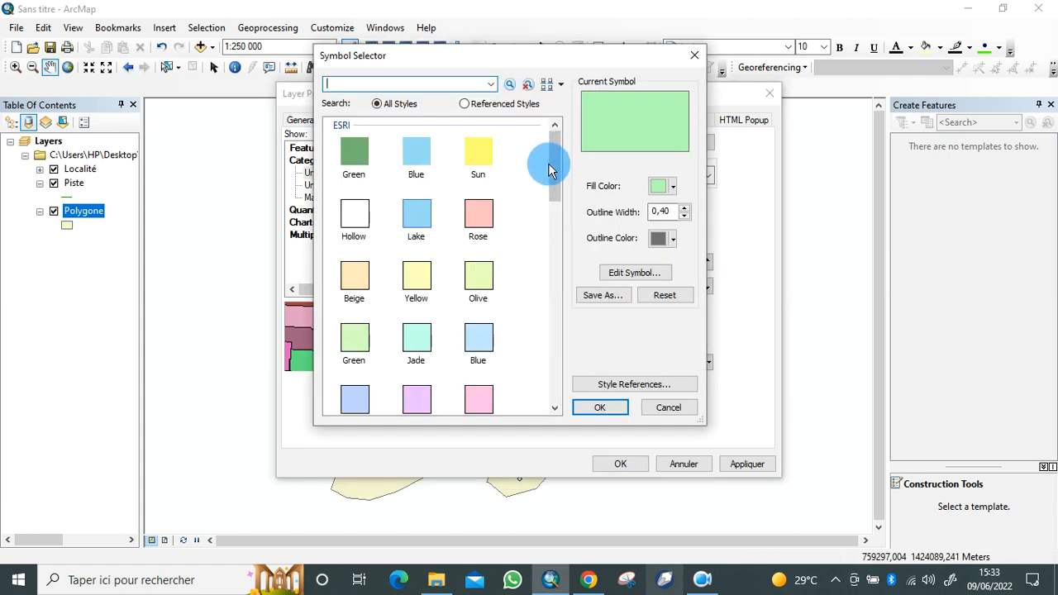
pyautogui.moveTo(550, 161); pyautogui.dragTo(551, 279)
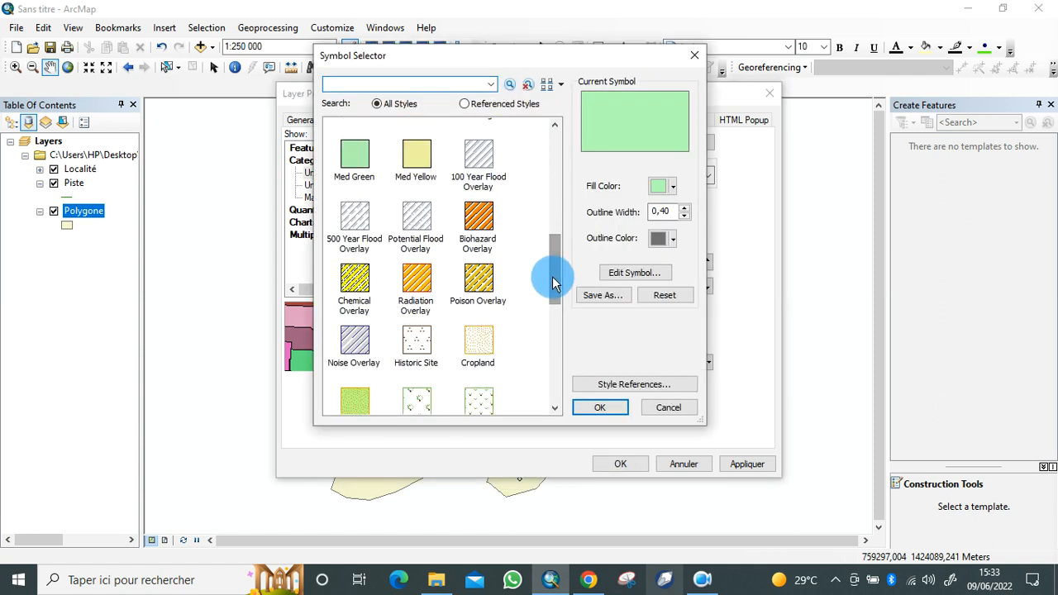
pyautogui.click(346, 286)
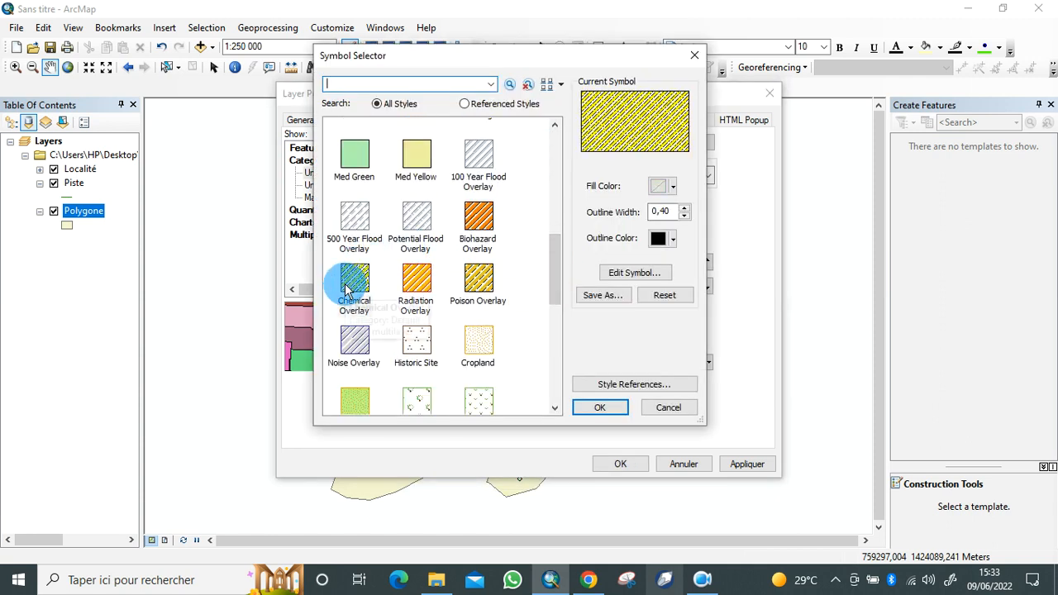
pyautogui.click(601, 409)
# Assign the Grassland symbol to the Gabbro category of the Polygone layer.
pyautogui.click(416, 301)
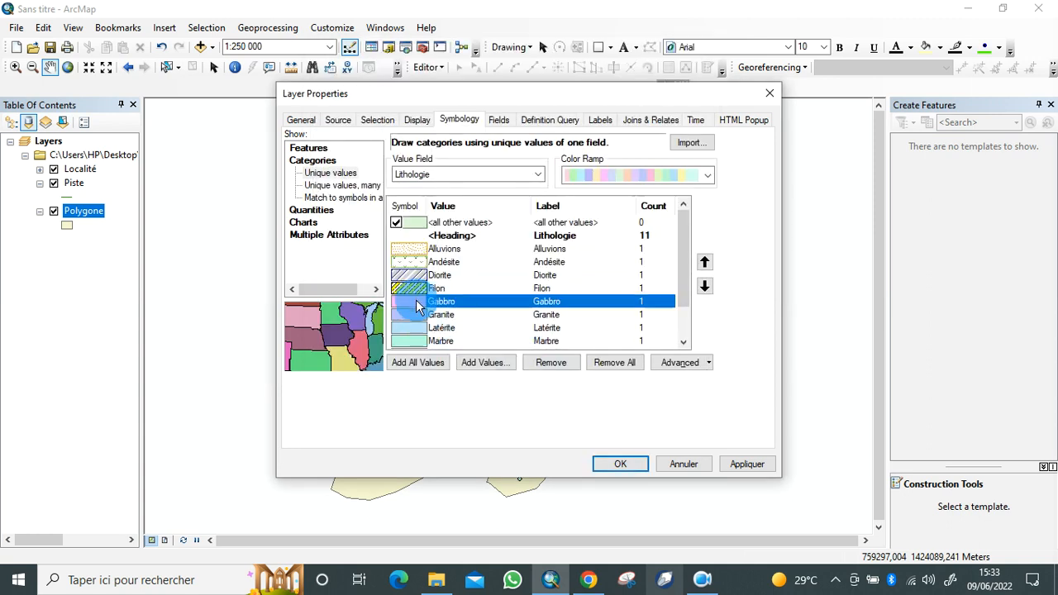
pyautogui.rightClick(416, 302)
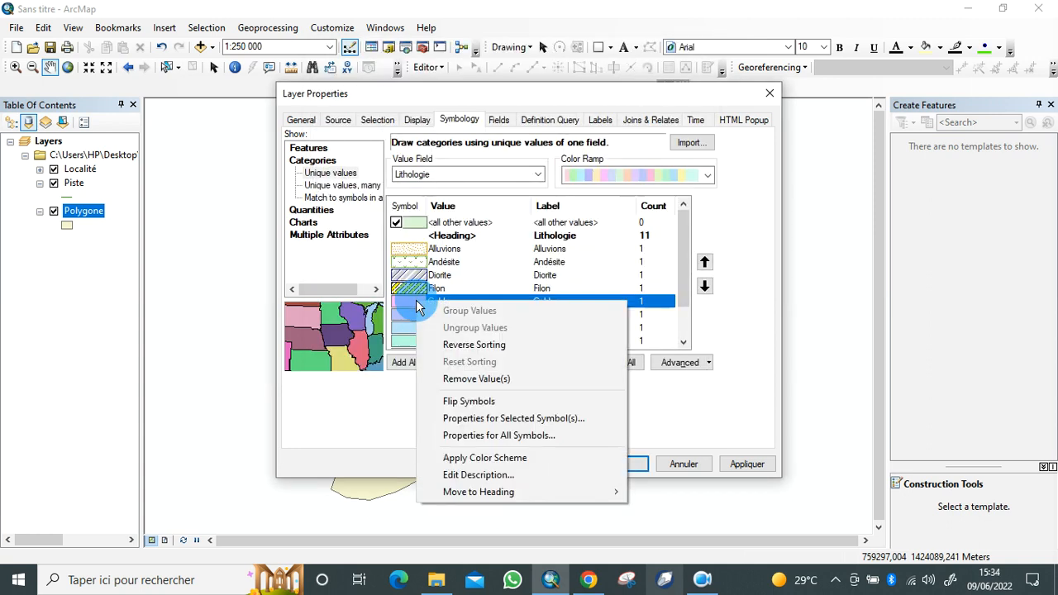
pyautogui.click(508, 422)
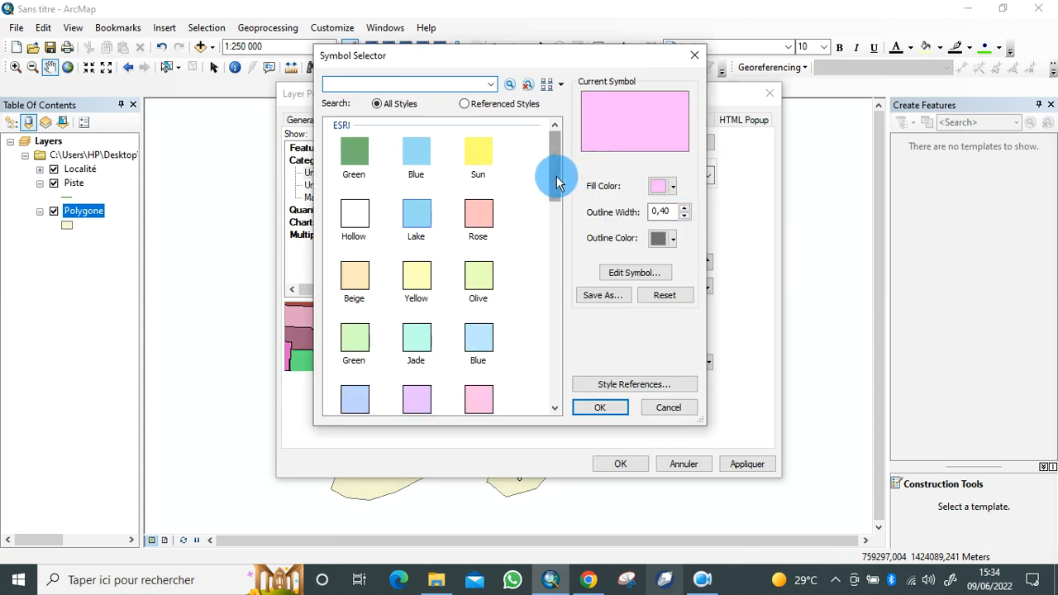
pyautogui.moveTo(557, 184)
pyautogui.mouseDown()
pyautogui.moveTo(568, 263)
pyautogui.moveTo(559, 362)
pyautogui.mouseUp()
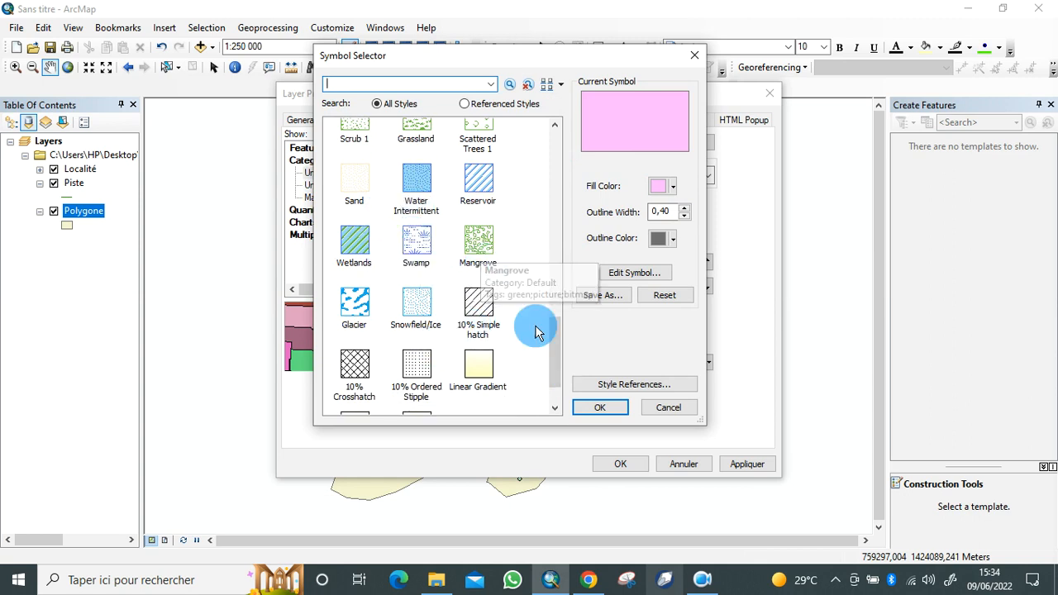
pyautogui.moveTo(555, 369); pyautogui.dragTo(552, 334)
pyautogui.click(438, 281)
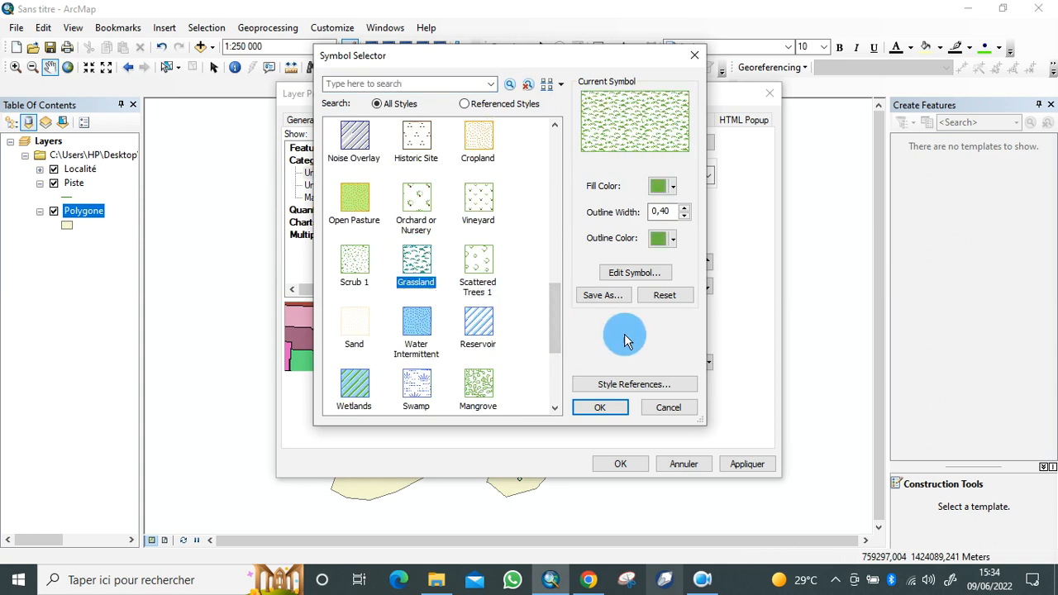
pyautogui.click(600, 408)
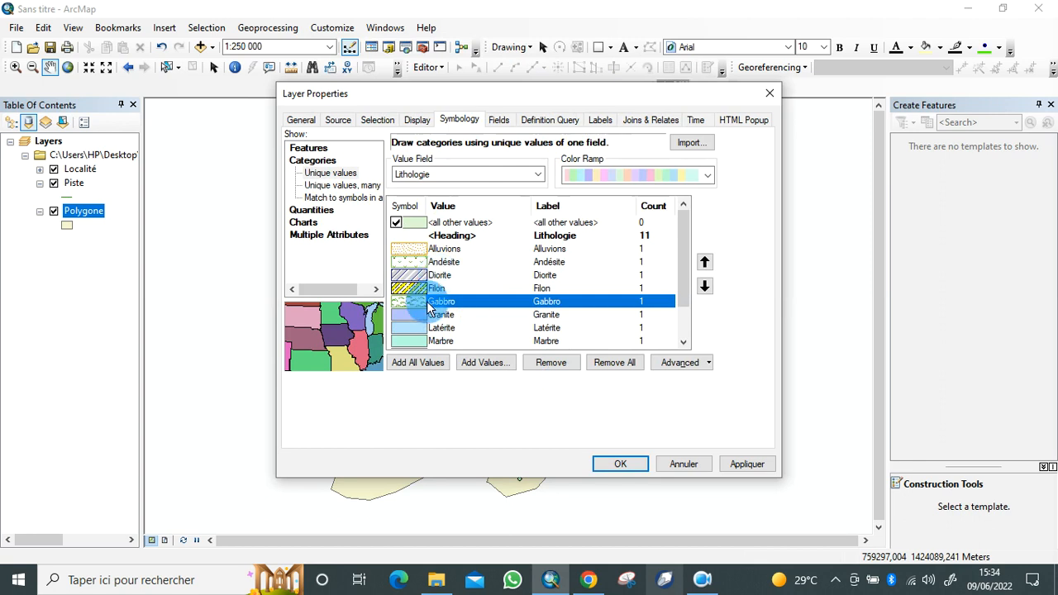
# Assign the Biohazard Overlay symbol to the Granite category of the Polygone layer.
pyautogui.click(411, 314)
pyautogui.rightClick(411, 314)
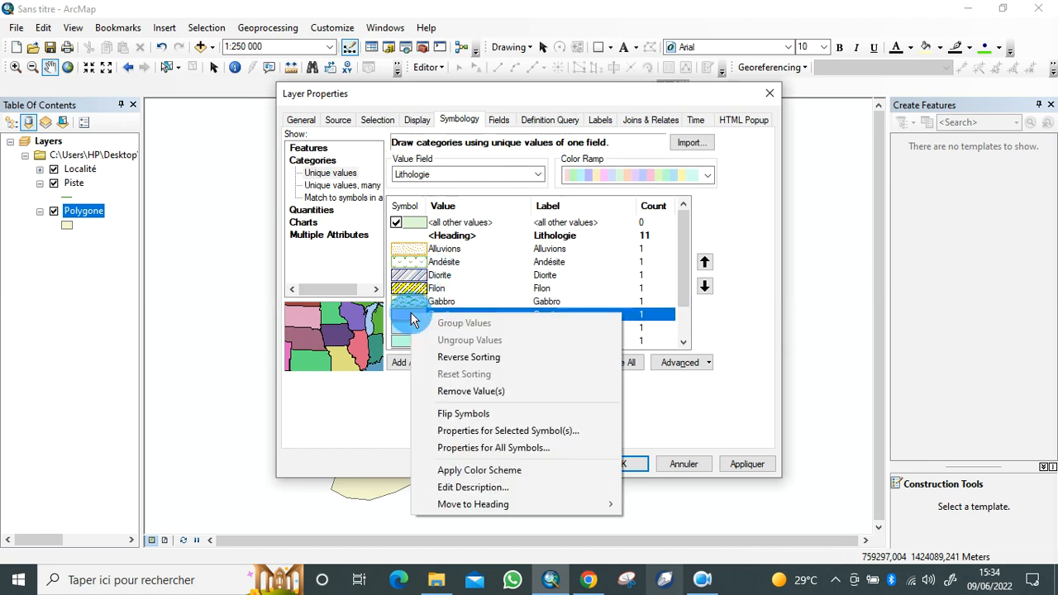
pyautogui.click(488, 431)
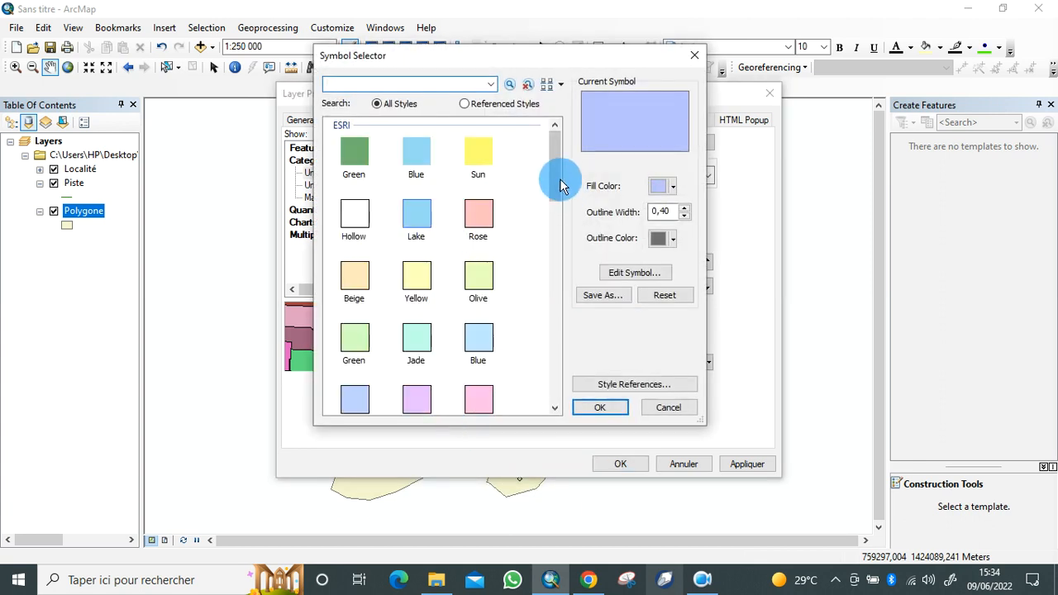
pyautogui.moveTo(558, 177); pyautogui.dragTo(554, 301)
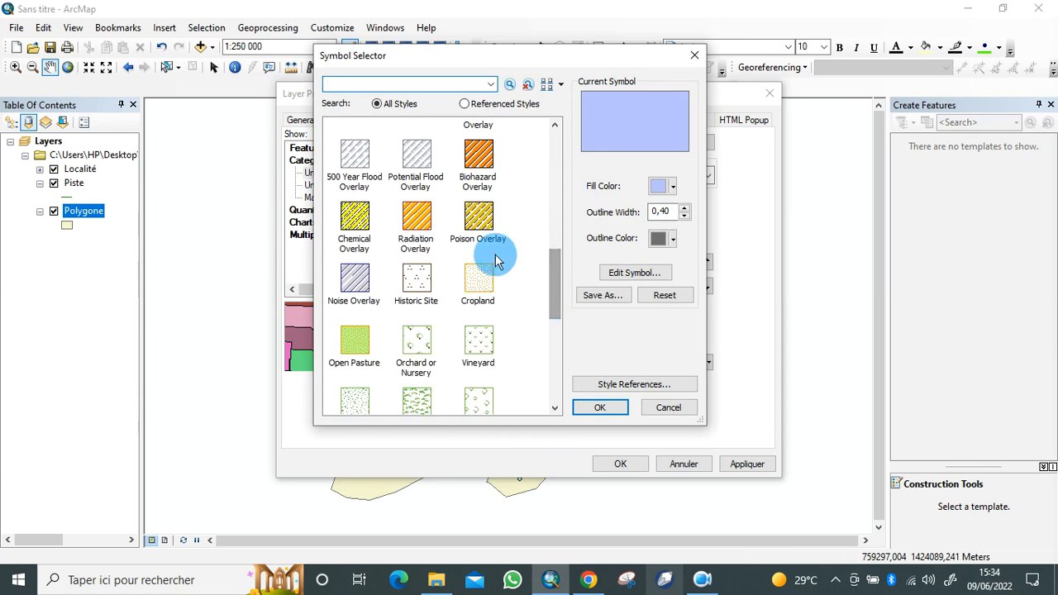
pyautogui.click(484, 178)
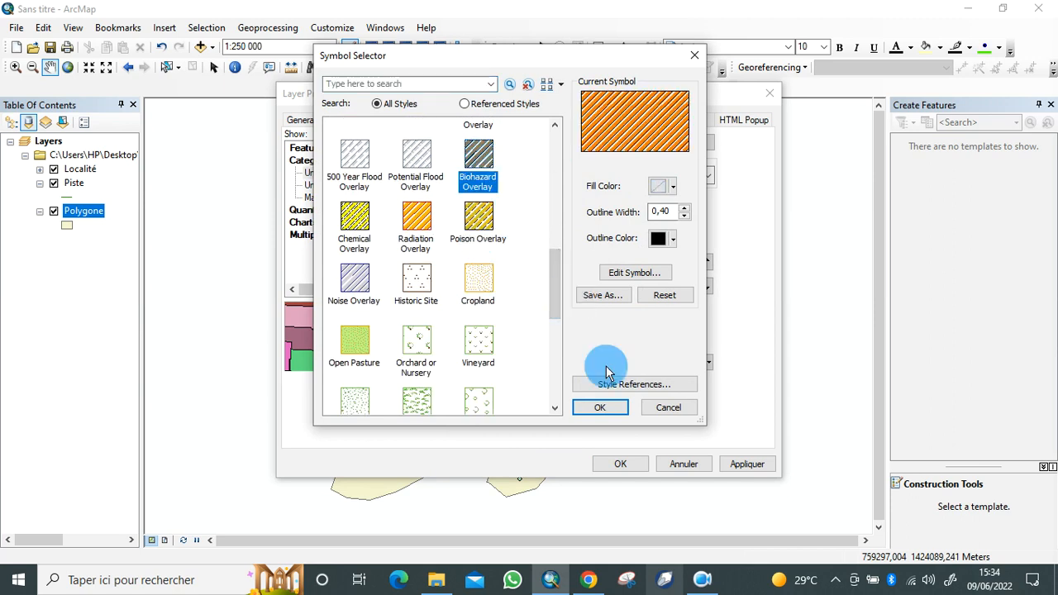
pyautogui.click(600, 408)
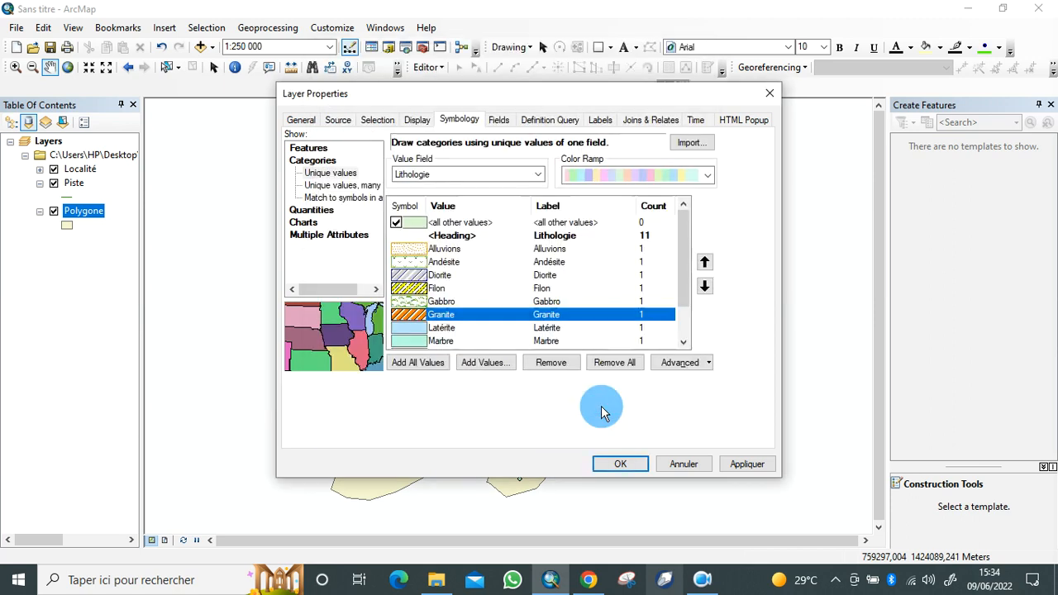
# Assign the Orange fill symbol to the Latérite category of the Polygone layer.
pyautogui.click(420, 329)
pyautogui.rightClick(421, 328)
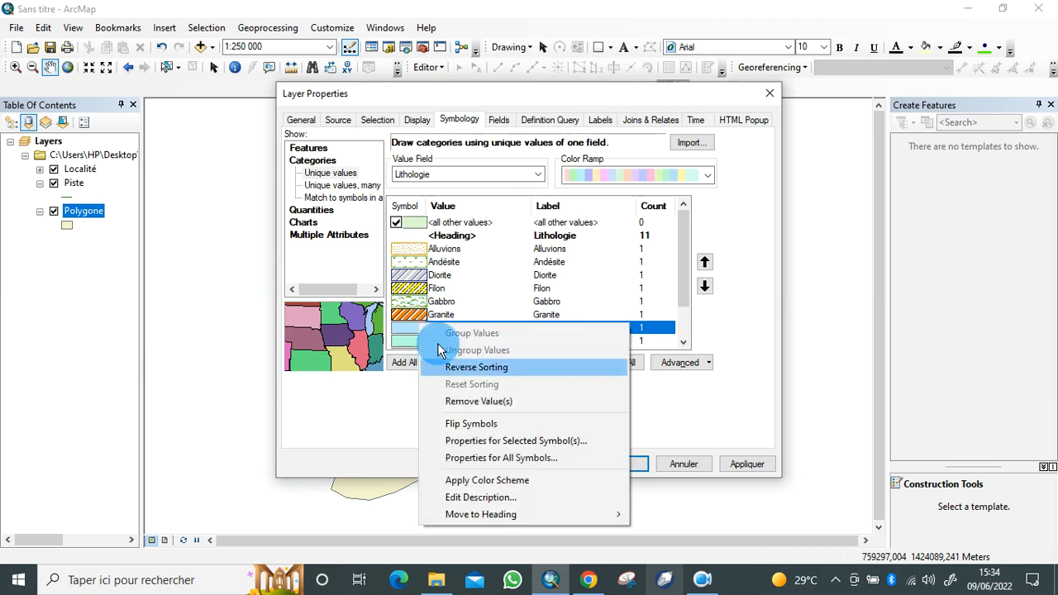
pyautogui.click(502, 444)
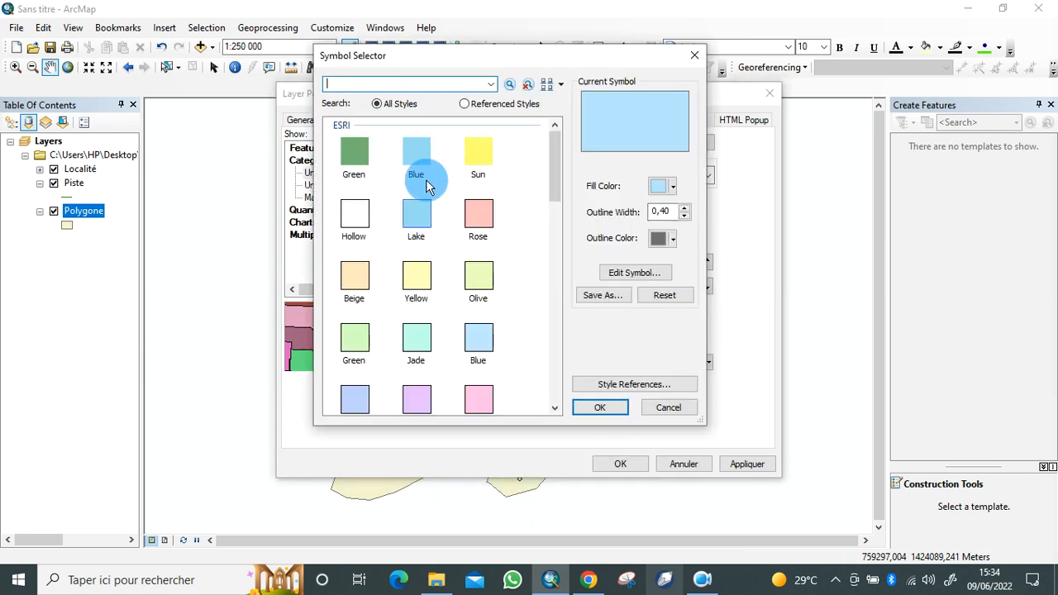
pyautogui.moveTo(558, 163); pyautogui.dragTo(562, 207)
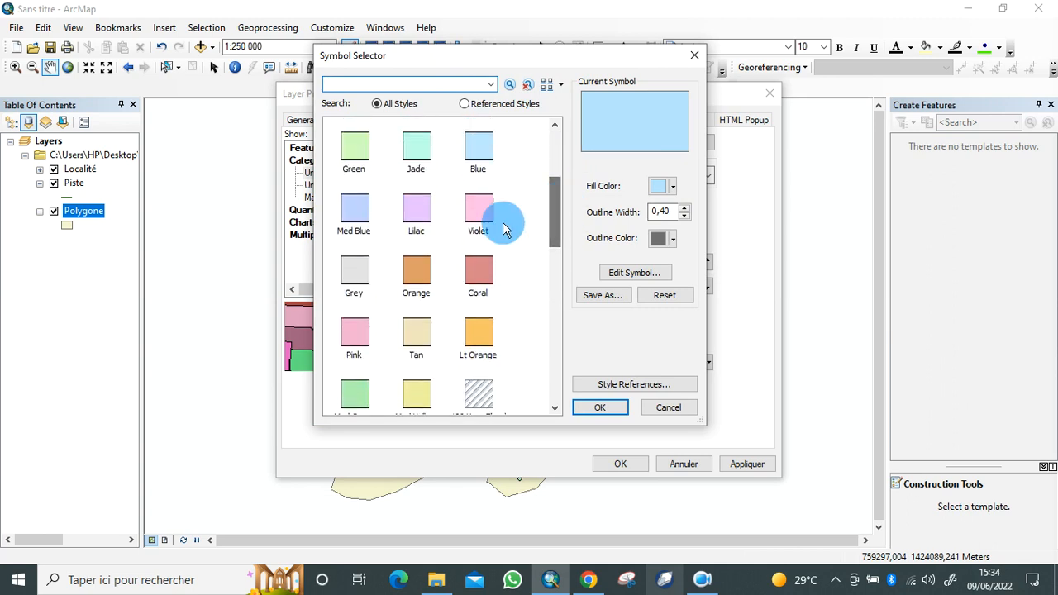
pyautogui.click(414, 282)
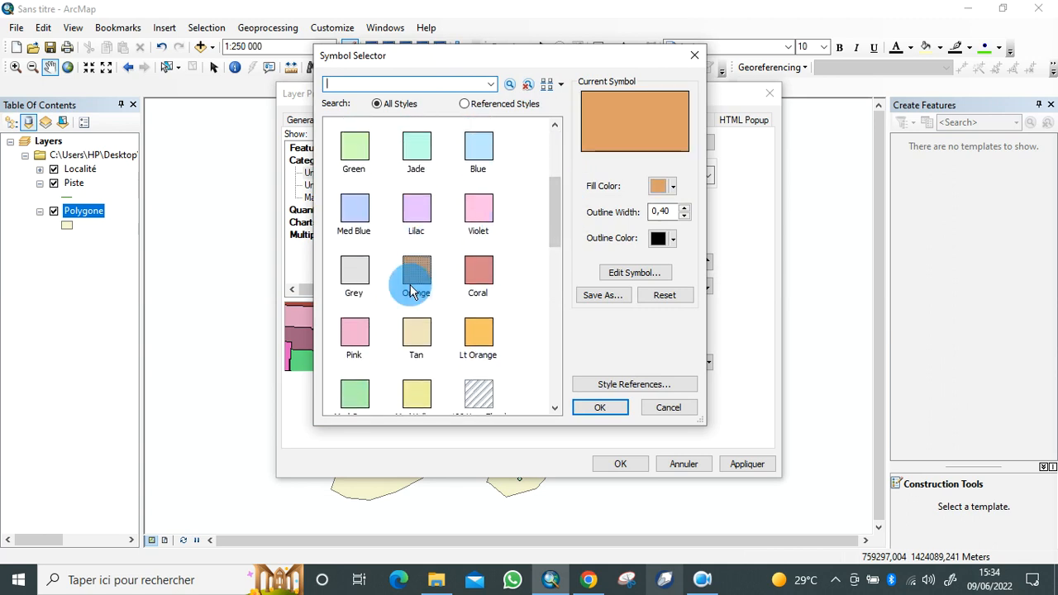
pyautogui.click(588, 408)
# Assign the Potential Flood Overlay symbol to the Marbre category of the Polygone layer.
pyautogui.click(430, 341)
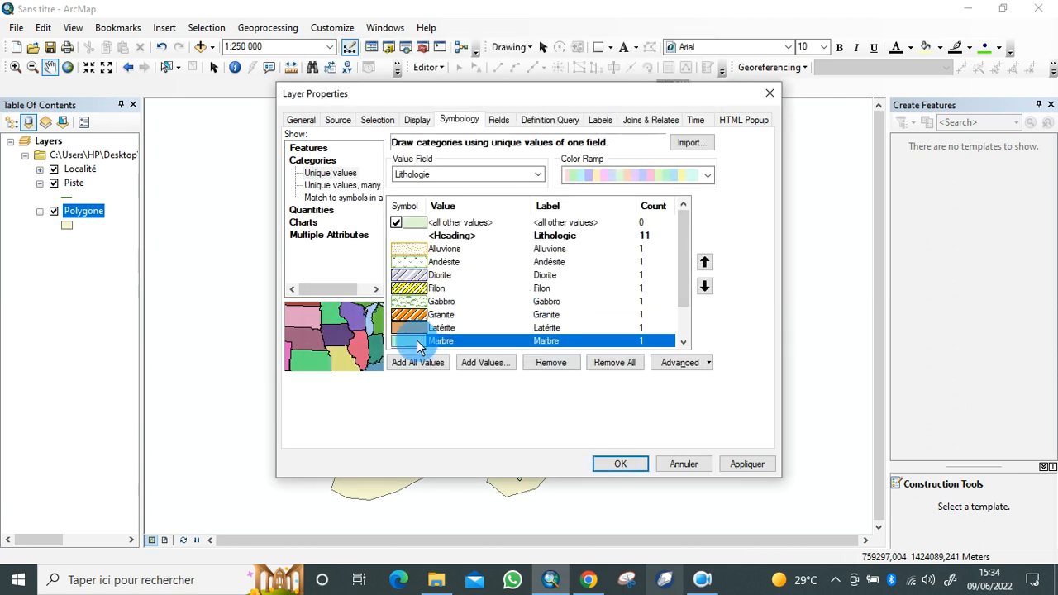
pyautogui.rightClick(418, 340)
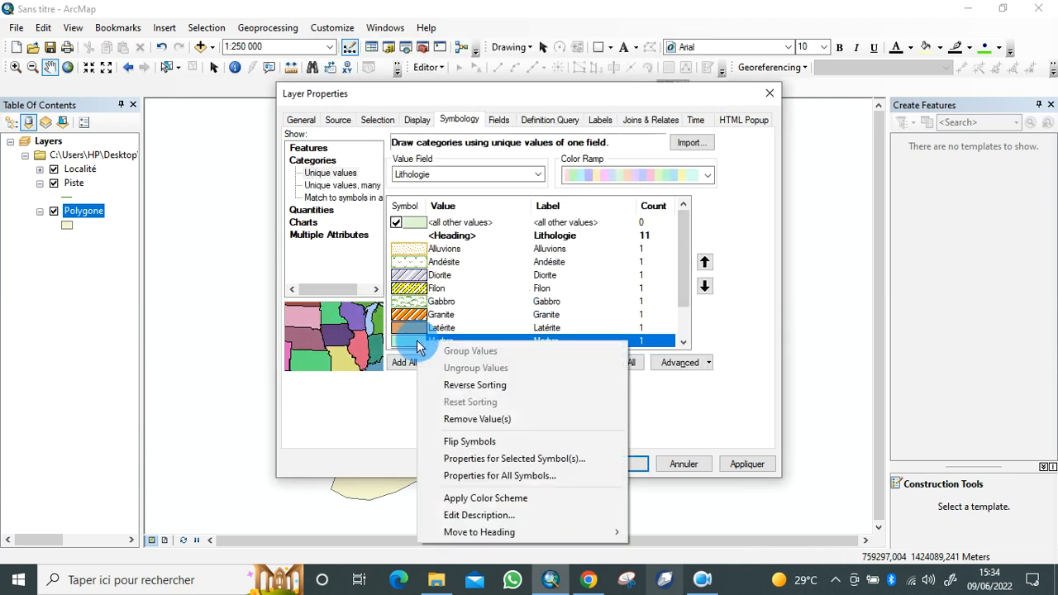
pyautogui.click(516, 463)
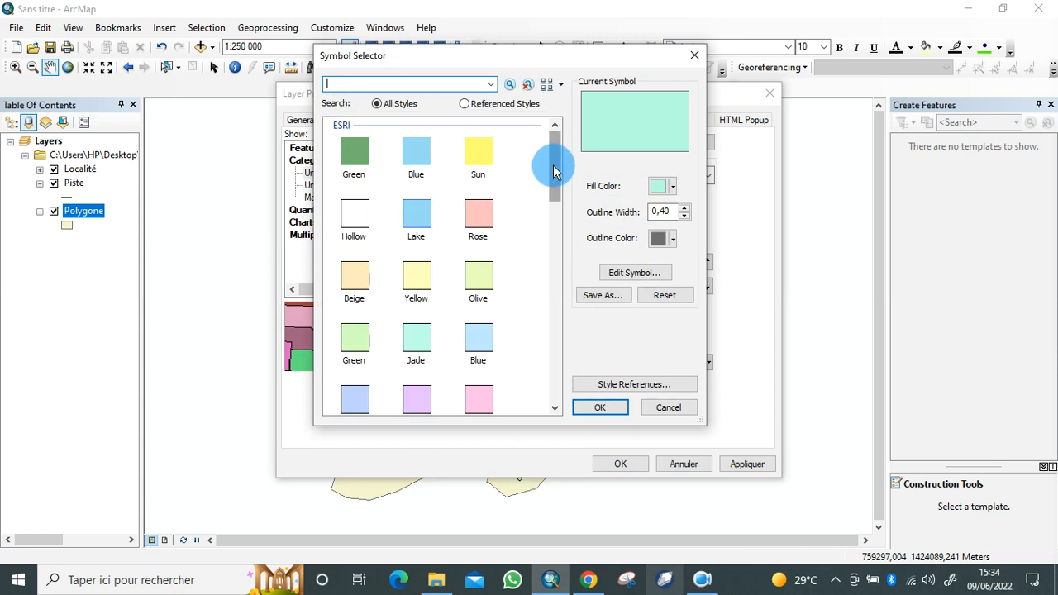
pyautogui.moveTo(554, 171); pyautogui.dragTo(556, 295)
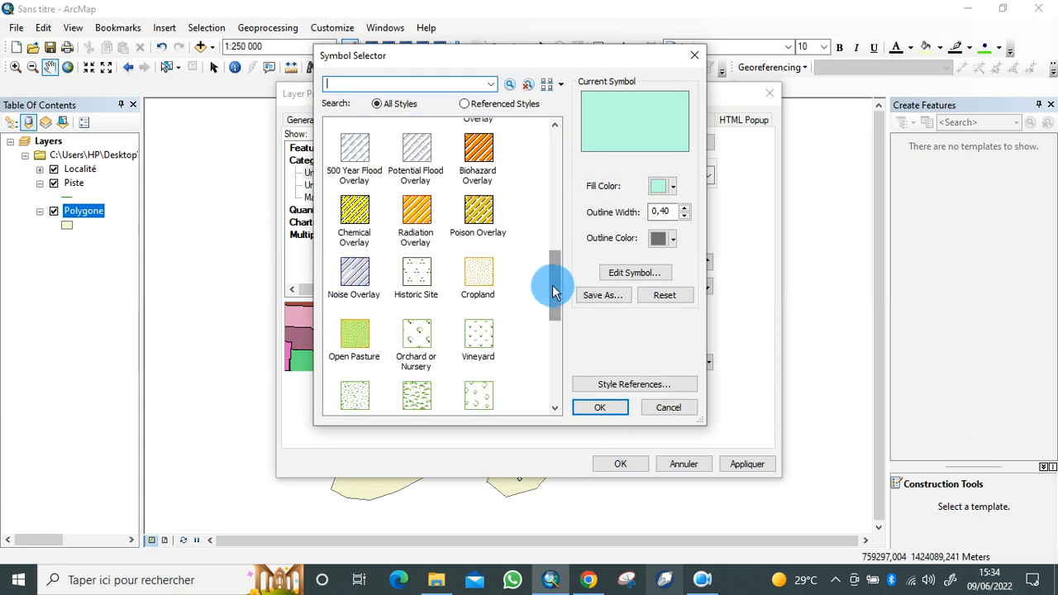
pyautogui.click(413, 154)
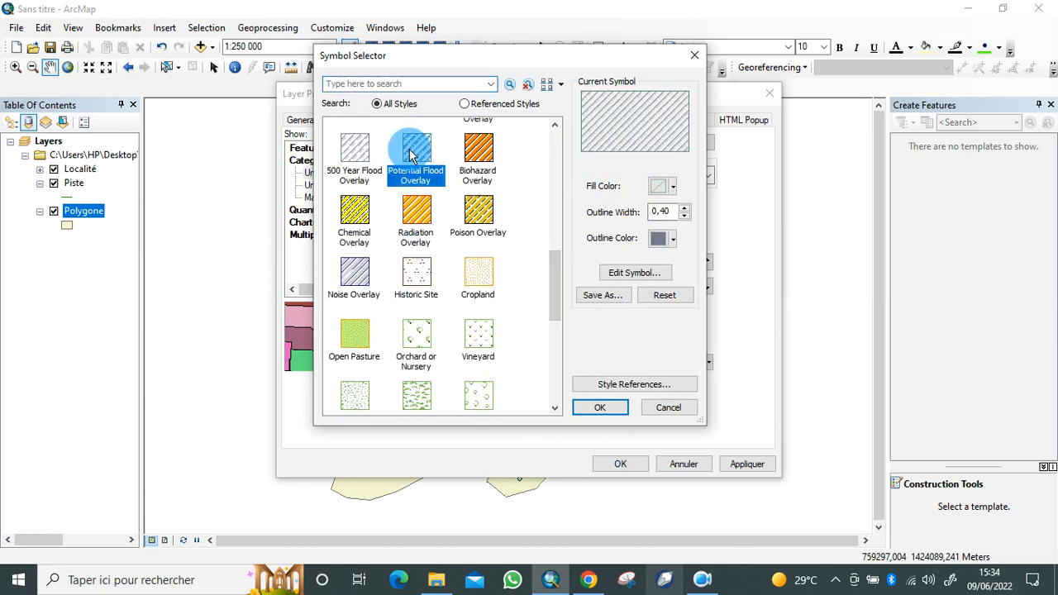
pyautogui.click(594, 407)
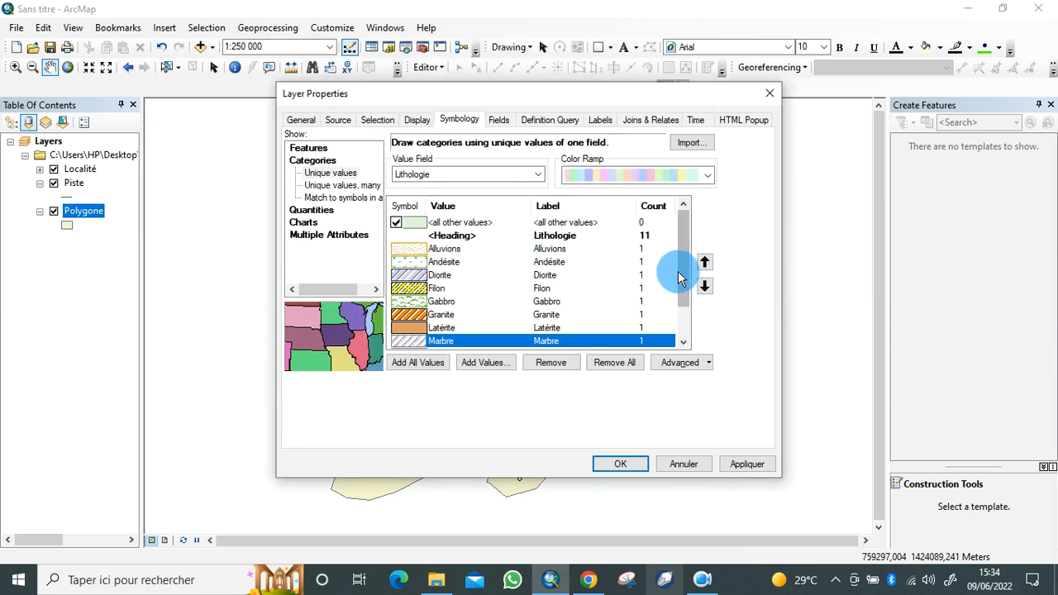
# Assign the Glacier symbol to the Microgranite category of the Polygone layer.
pyautogui.moveTo(680, 274); pyautogui.dragTo(685, 304)
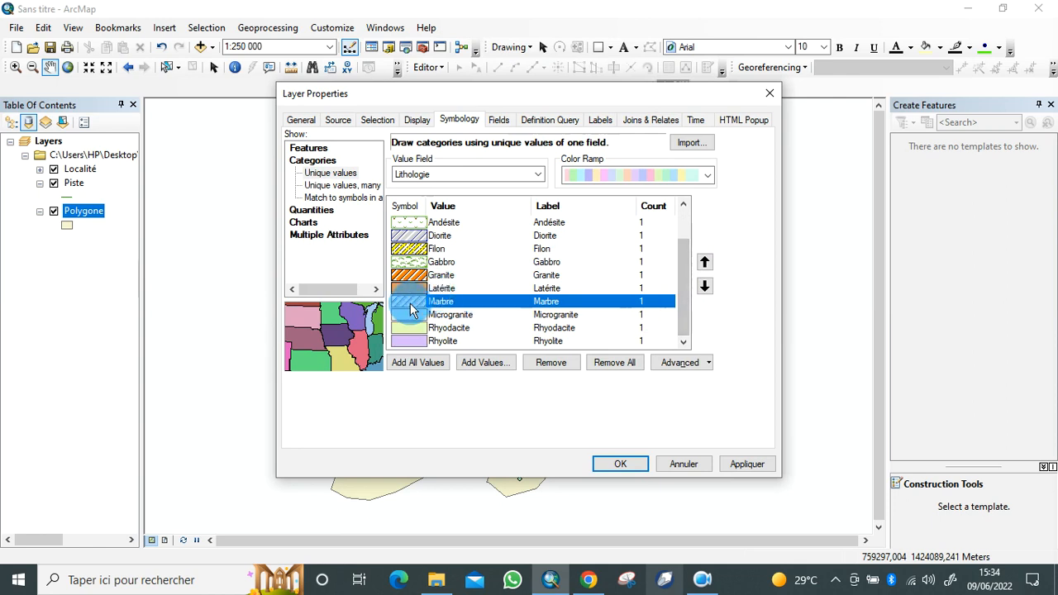
pyautogui.rightClick(404, 314)
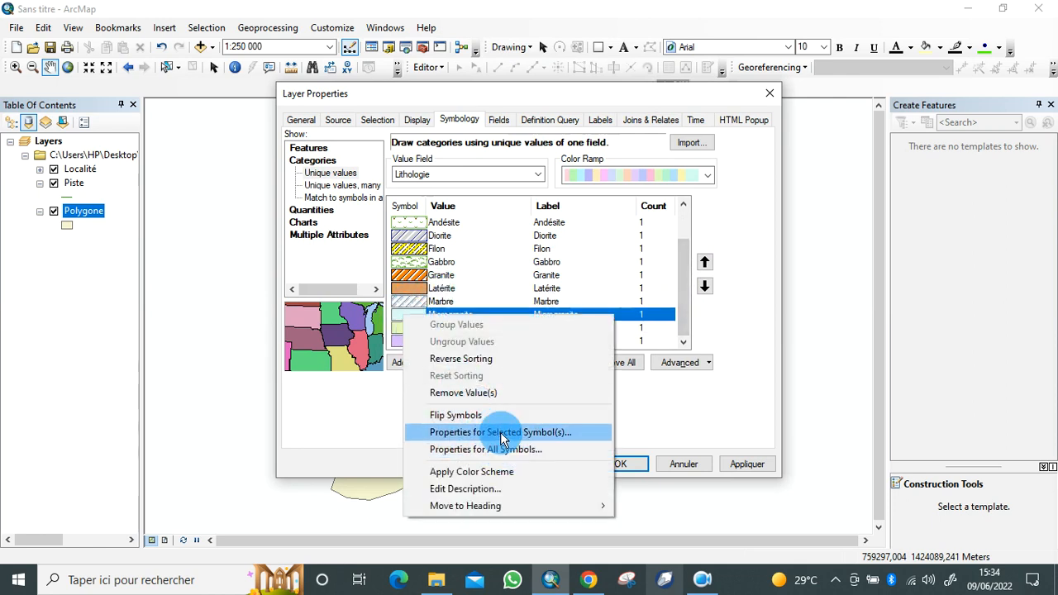
pyautogui.click(504, 432)
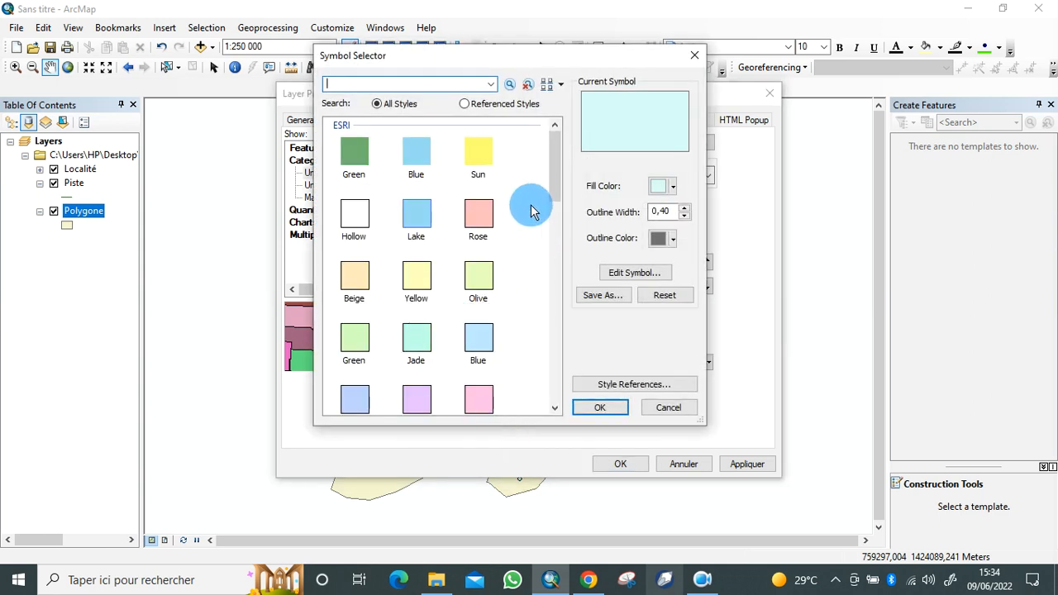
pyautogui.moveTo(558, 196); pyautogui.dragTo(568, 359)
pyautogui.click(357, 335)
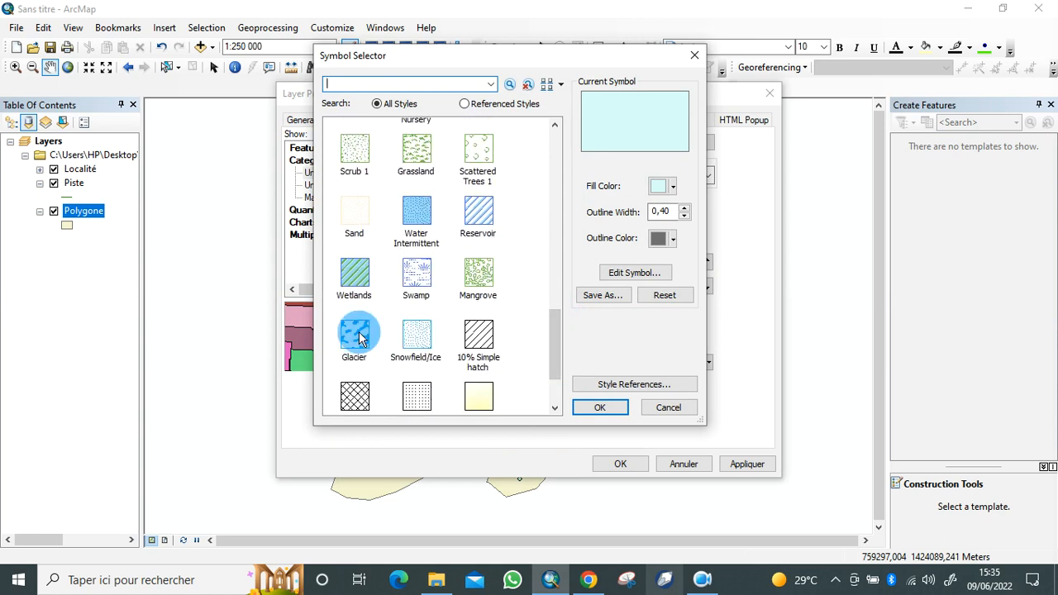
pyautogui.click(618, 410)
# Assign the Swamp symbol to the Rhyodacite category of the Polygone layer.
pyautogui.click(405, 329)
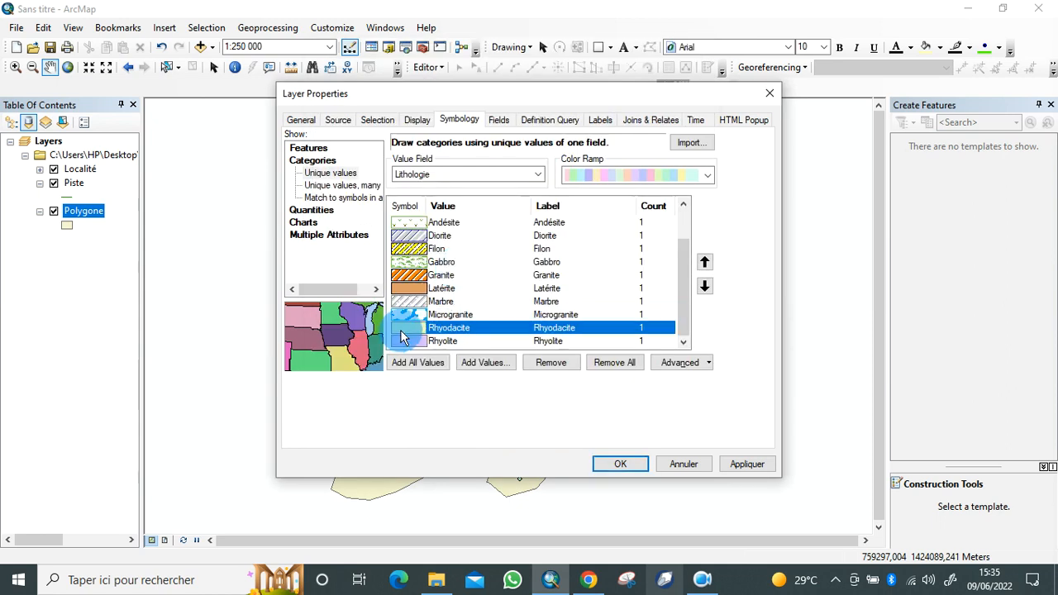
pyautogui.rightClick(403, 330)
pyautogui.click(494, 454)
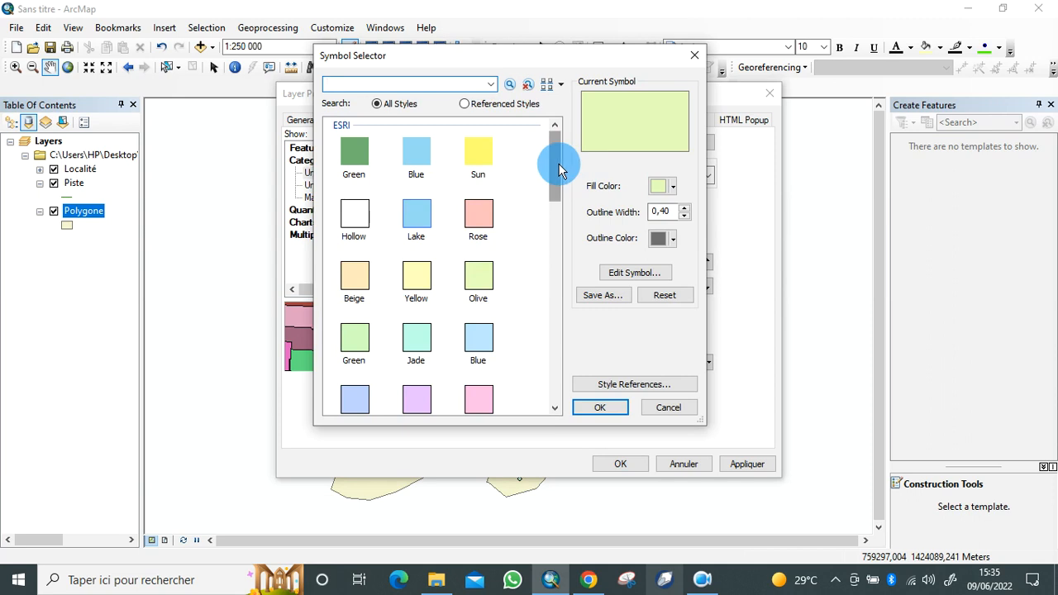
pyautogui.moveTo(558, 170); pyautogui.dragTo(556, 368)
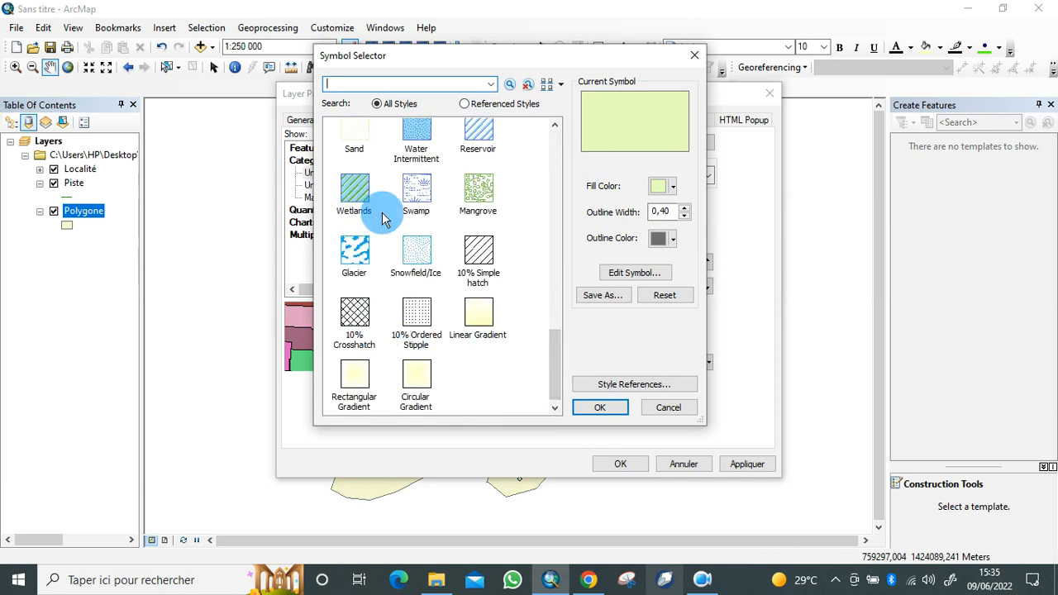
pyautogui.click(416, 189)
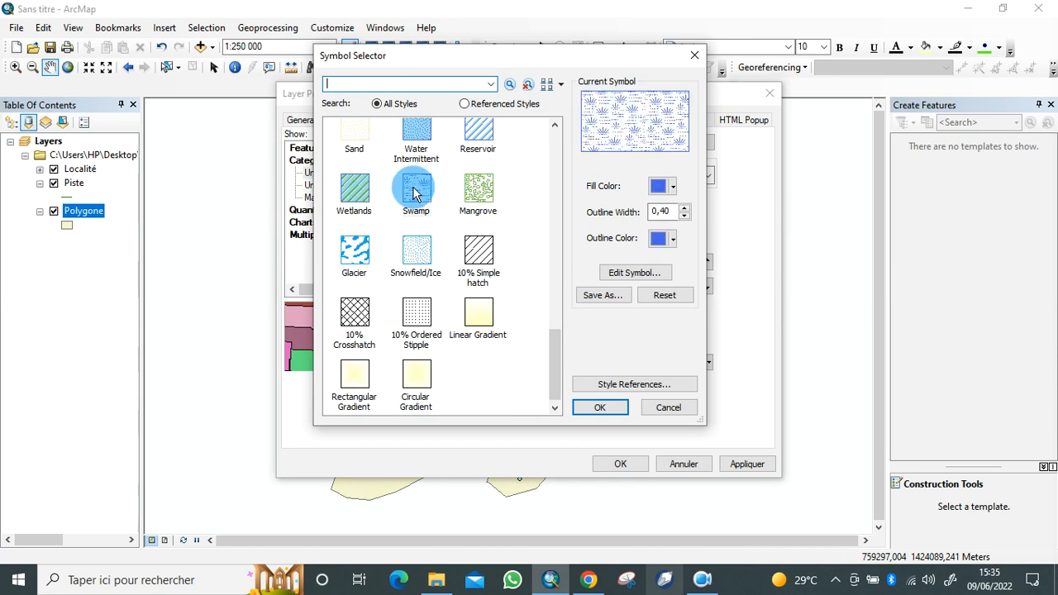
pyautogui.click(596, 408)
# Assign the Historic Site symbol to the Rhyolite category of the Polygone layer and apply the symbology to the map.
pyautogui.click(418, 341)
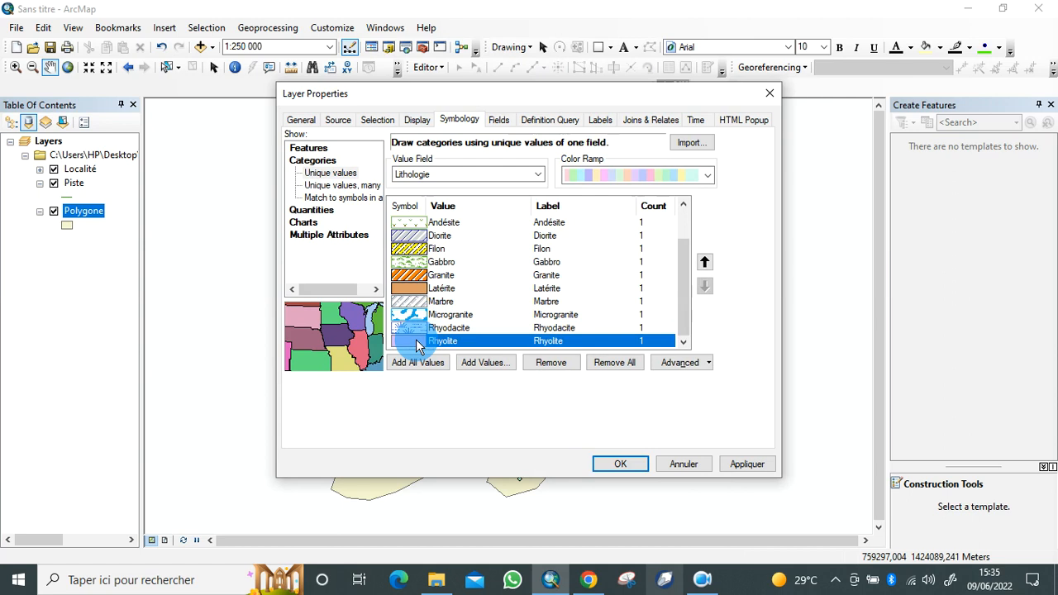
pyautogui.rightClick(418, 346)
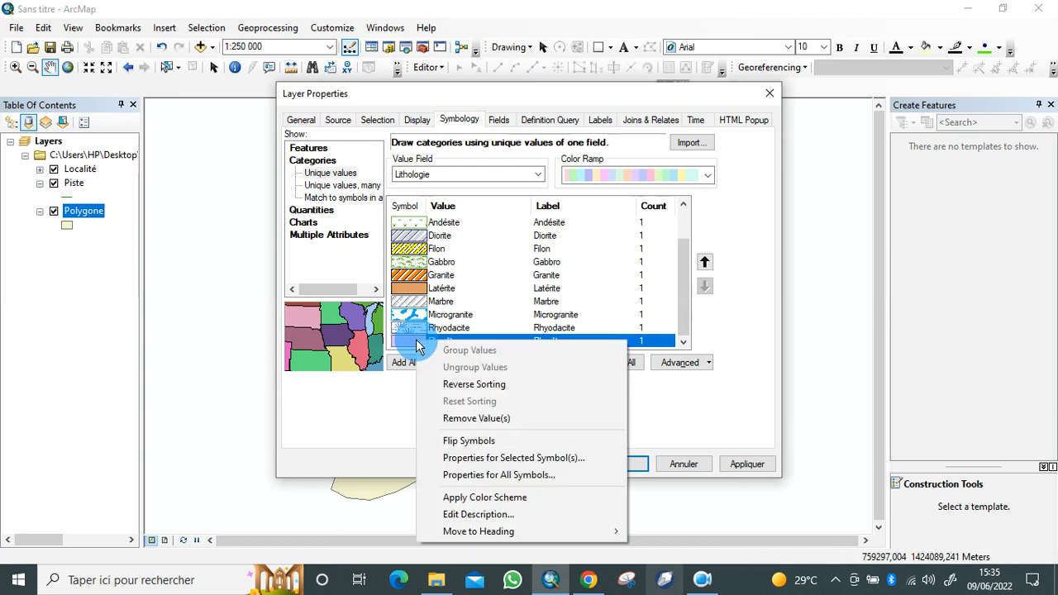
pyautogui.click(507, 468)
pyautogui.scroll(-1, 559, 248)
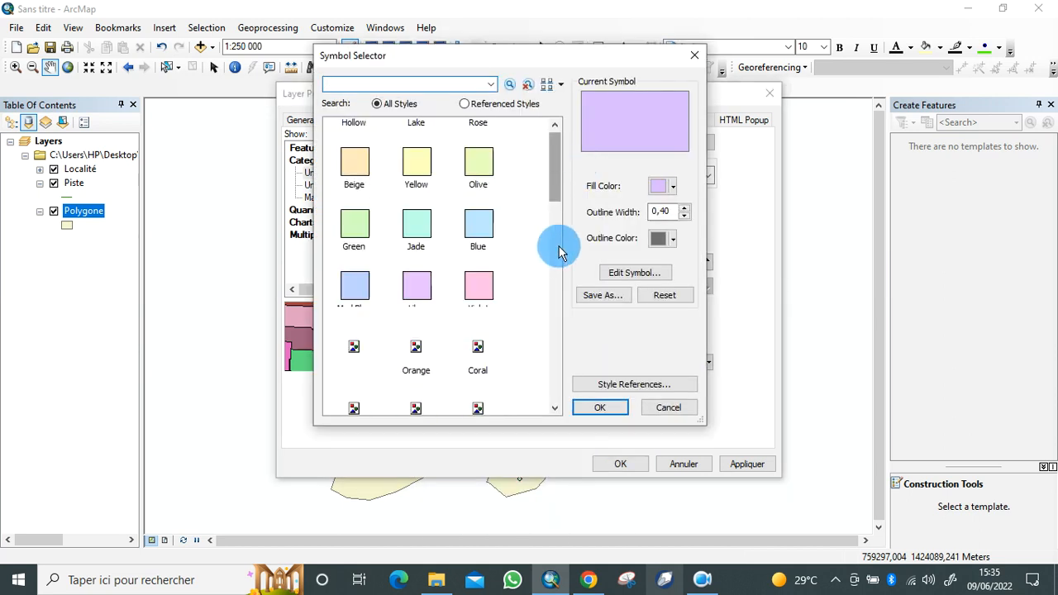
pyautogui.scroll(-8, 558, 351)
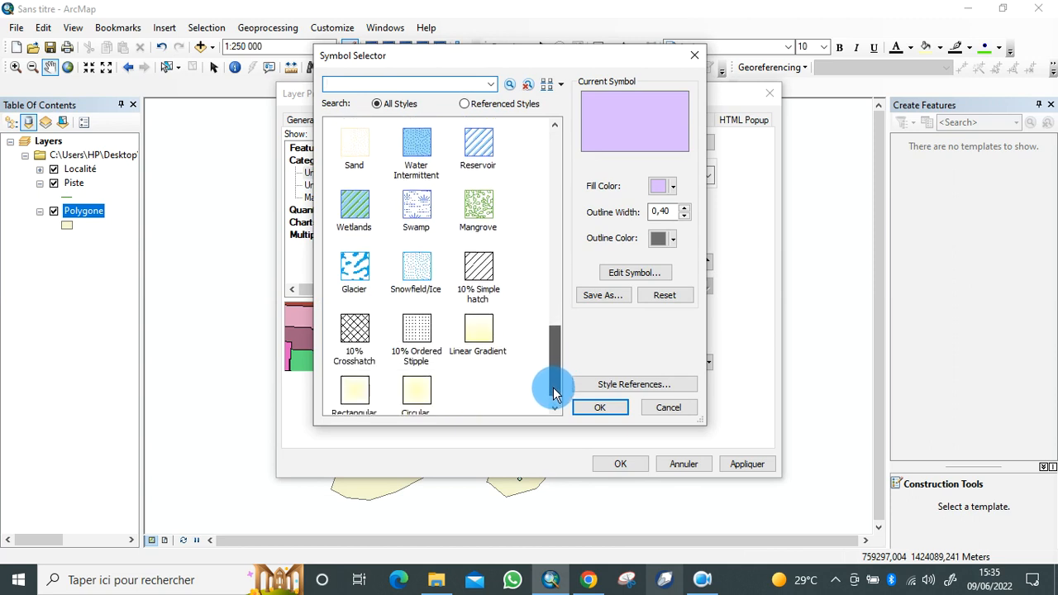
pyautogui.moveTo(554, 394); pyautogui.dragTo(524, 326)
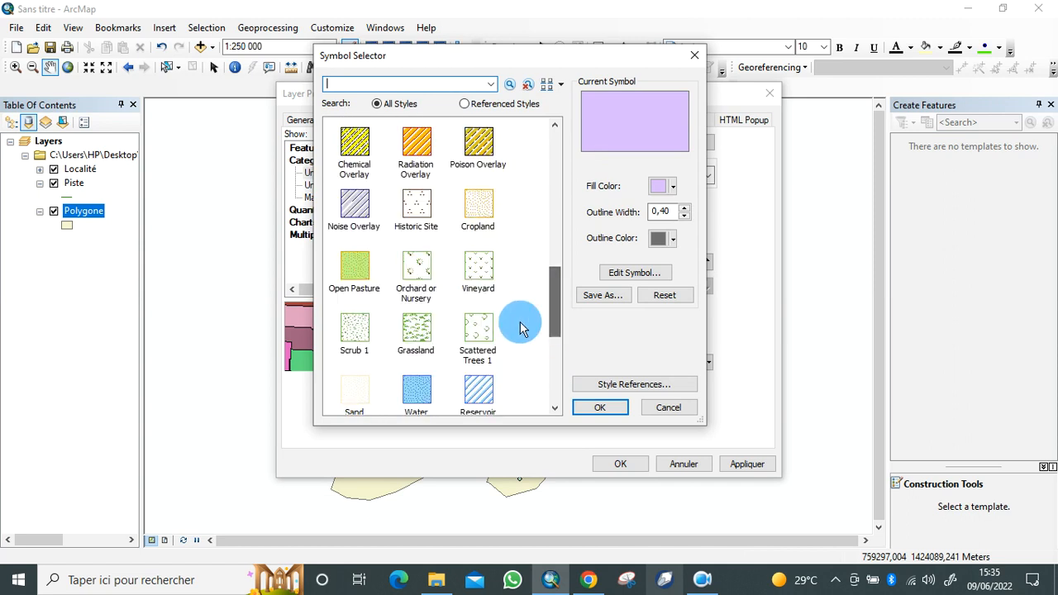
pyautogui.click(413, 209)
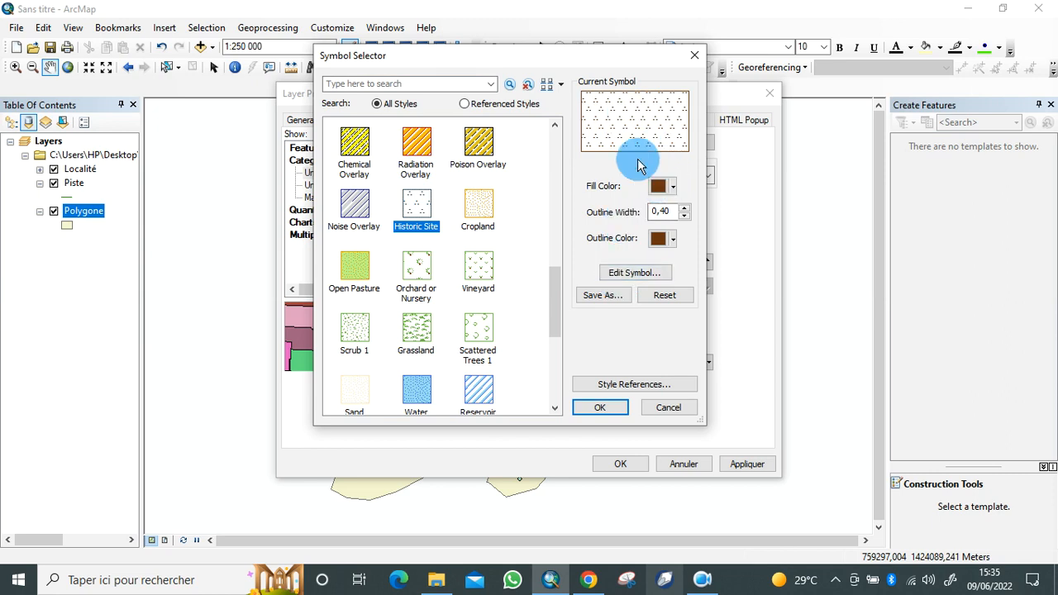
pyautogui.click(672, 193)
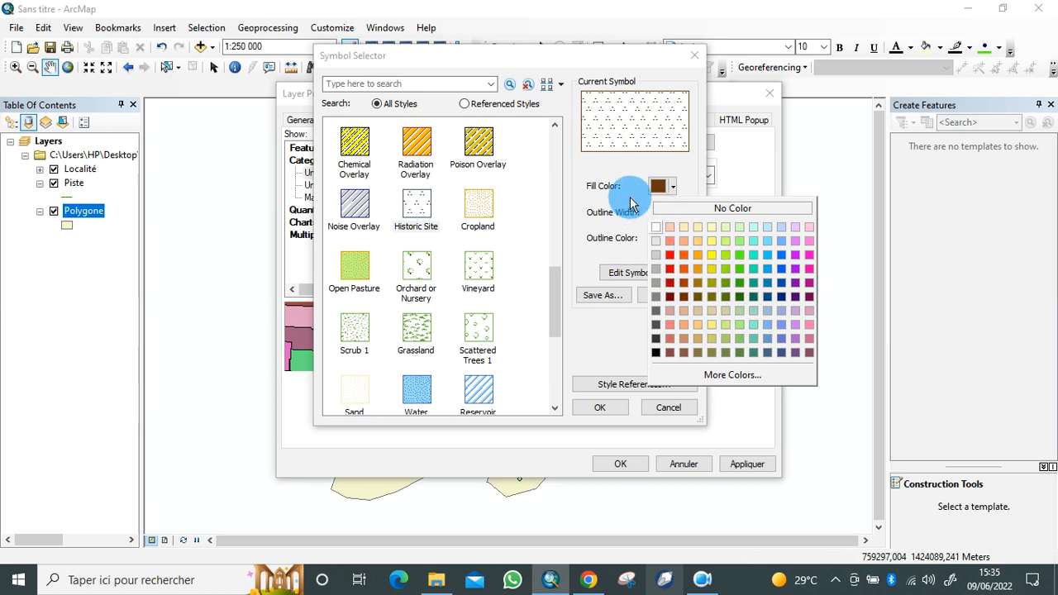
pyautogui.click(631, 203)
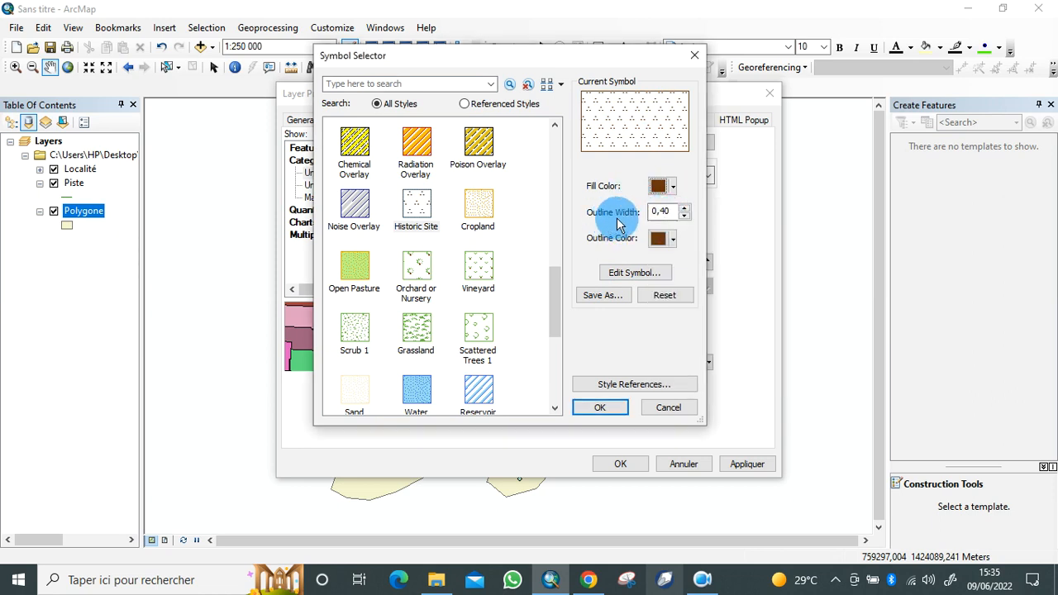
pyautogui.click(664, 214)
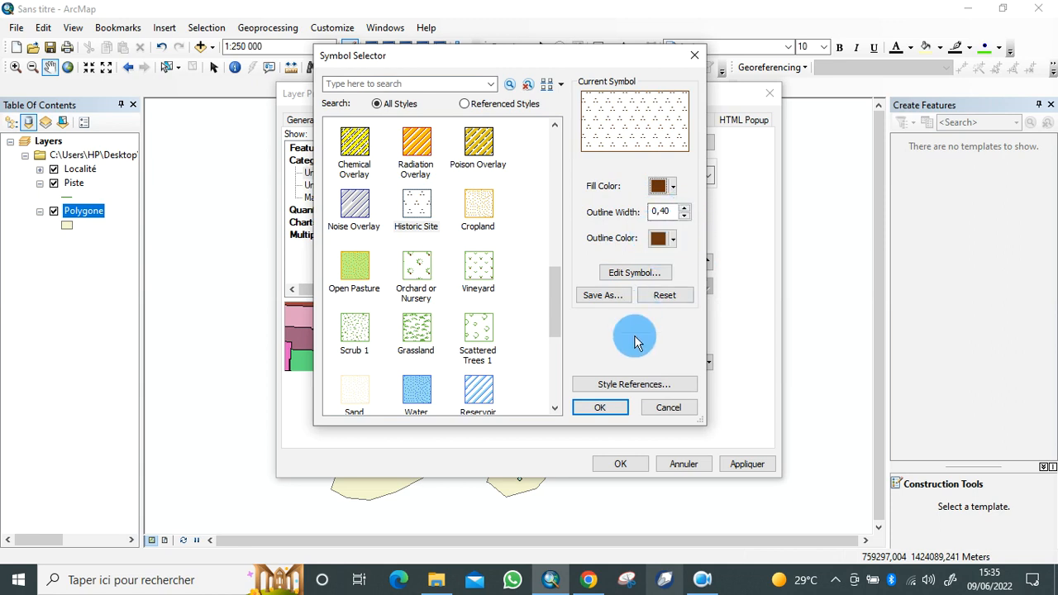
pyautogui.click(618, 407)
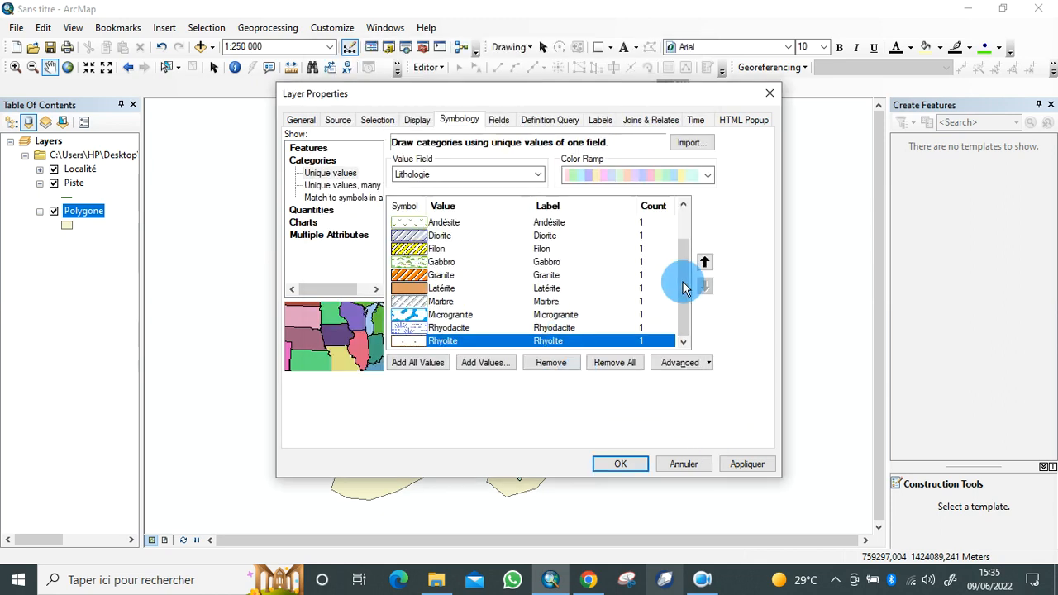
pyautogui.click(758, 469)
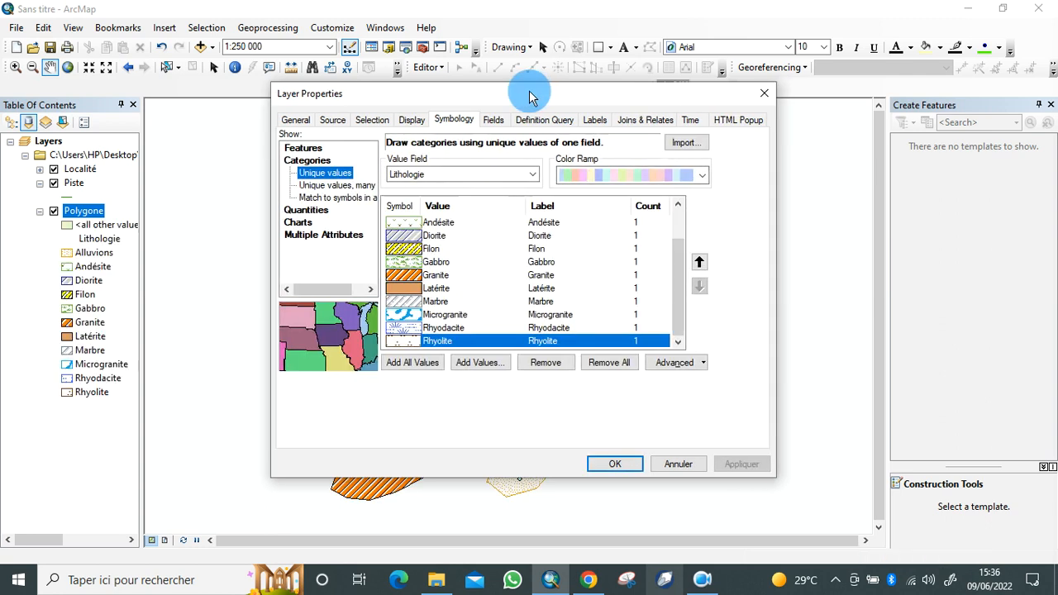
# Replace the Latérite category's fill with the Orchard or Nursery symbol, then apply and close the Polygone layer's properties.
pyautogui.moveTo(534, 91); pyautogui.dragTo(298, 103)
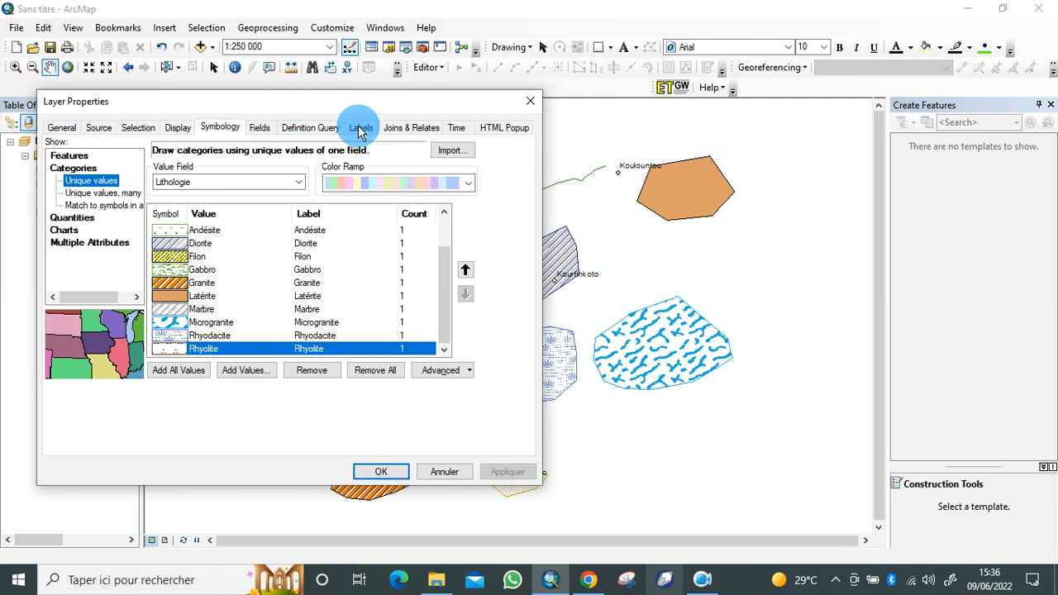
pyautogui.moveTo(325, 103); pyautogui.dragTo(486, 124)
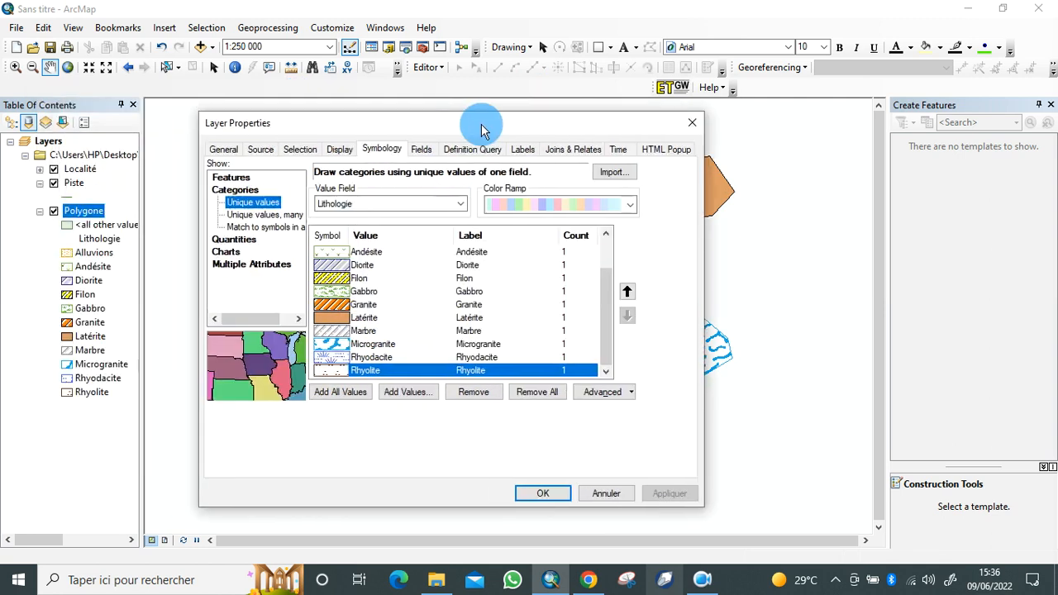
pyautogui.click(604, 329)
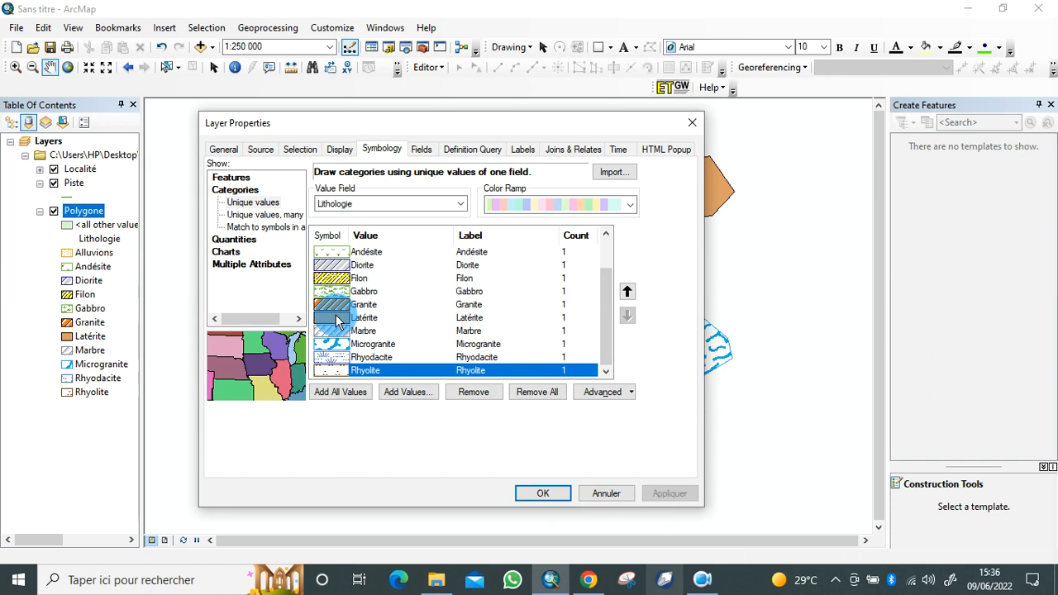
pyautogui.click(337, 321)
pyautogui.rightClick(336, 321)
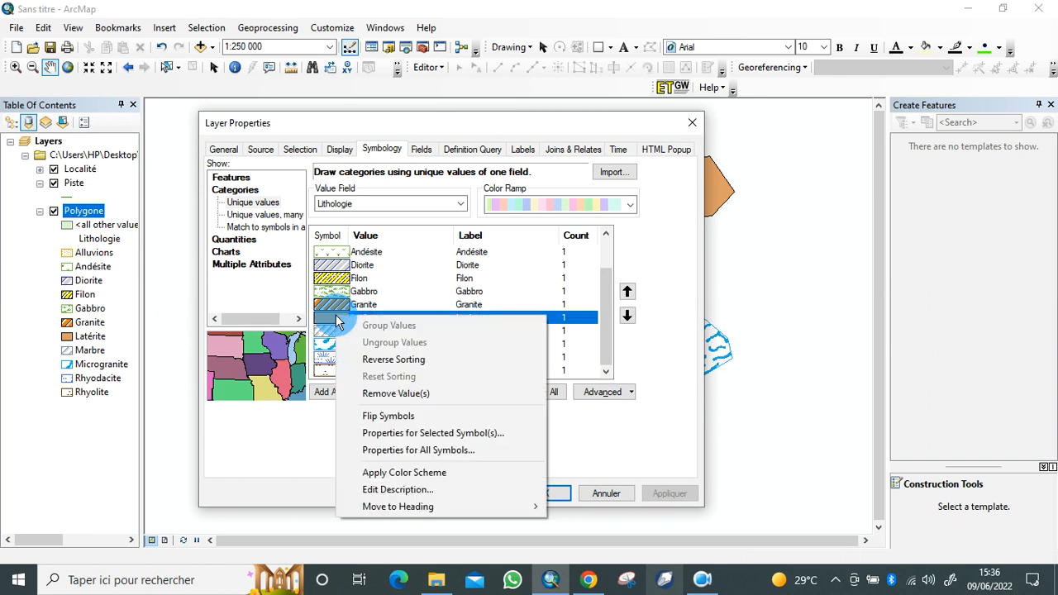
pyautogui.click(428, 433)
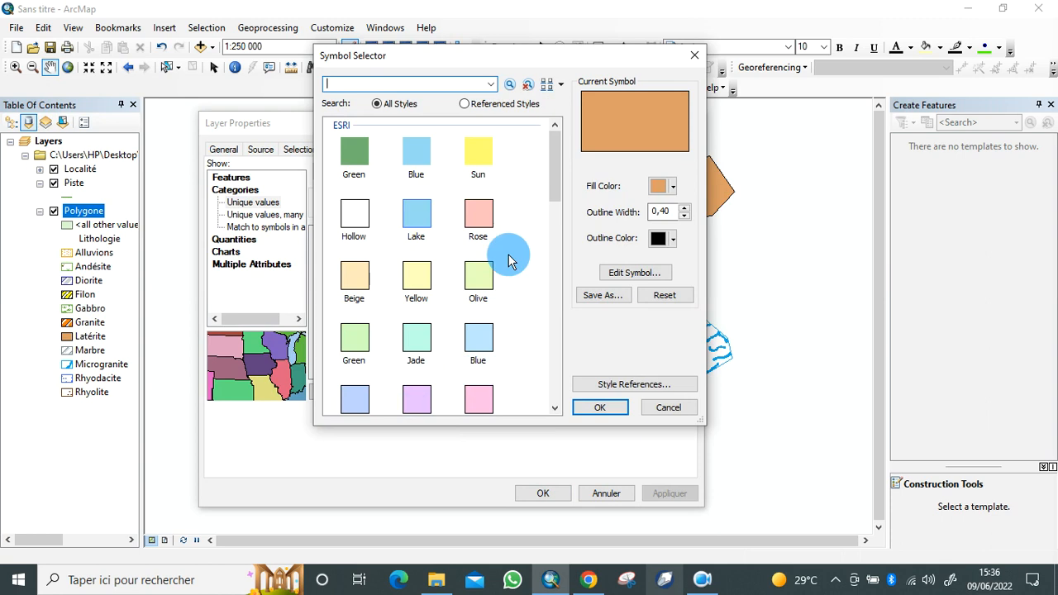
pyautogui.moveTo(556, 187); pyautogui.dragTo(557, 358)
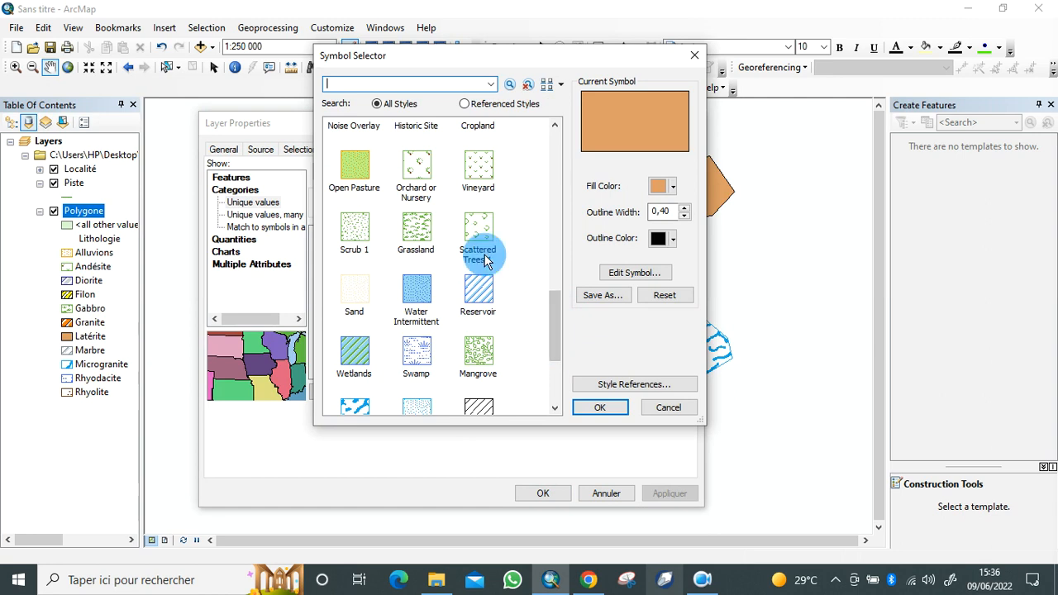
pyautogui.click(416, 171)
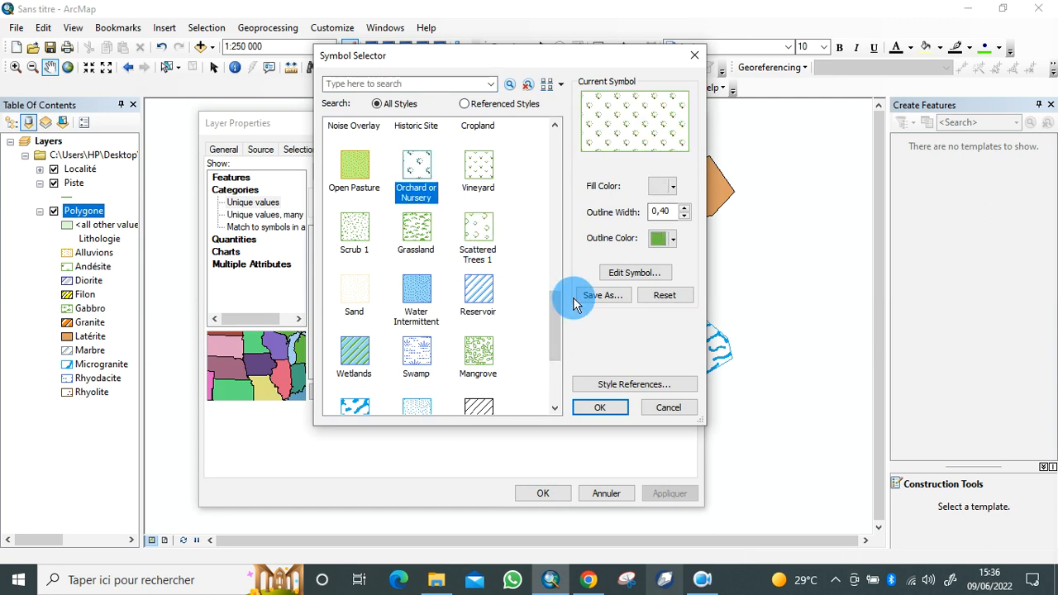
pyautogui.click(594, 408)
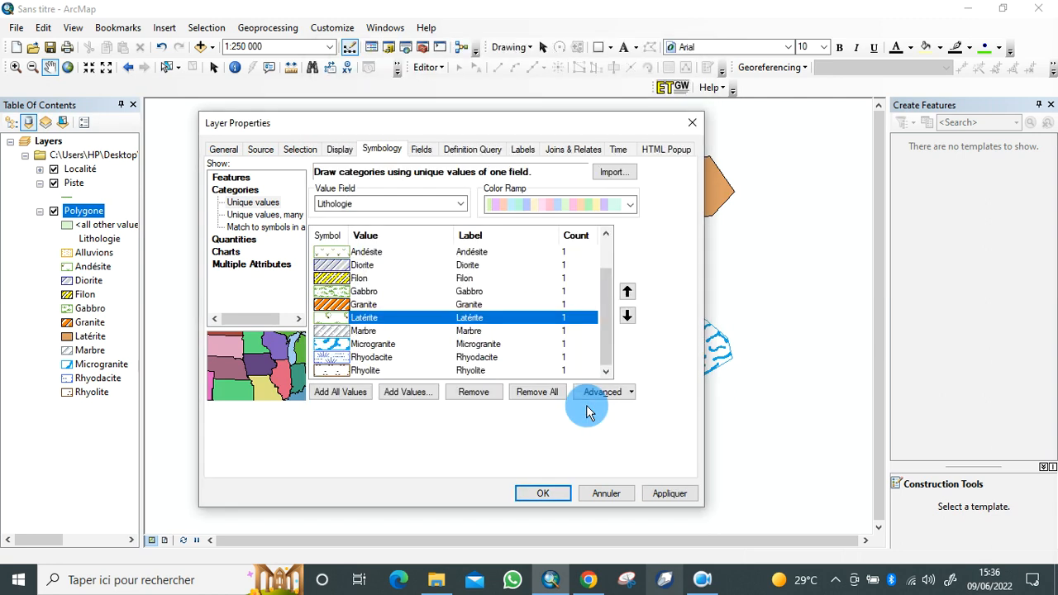
pyautogui.click(690, 490)
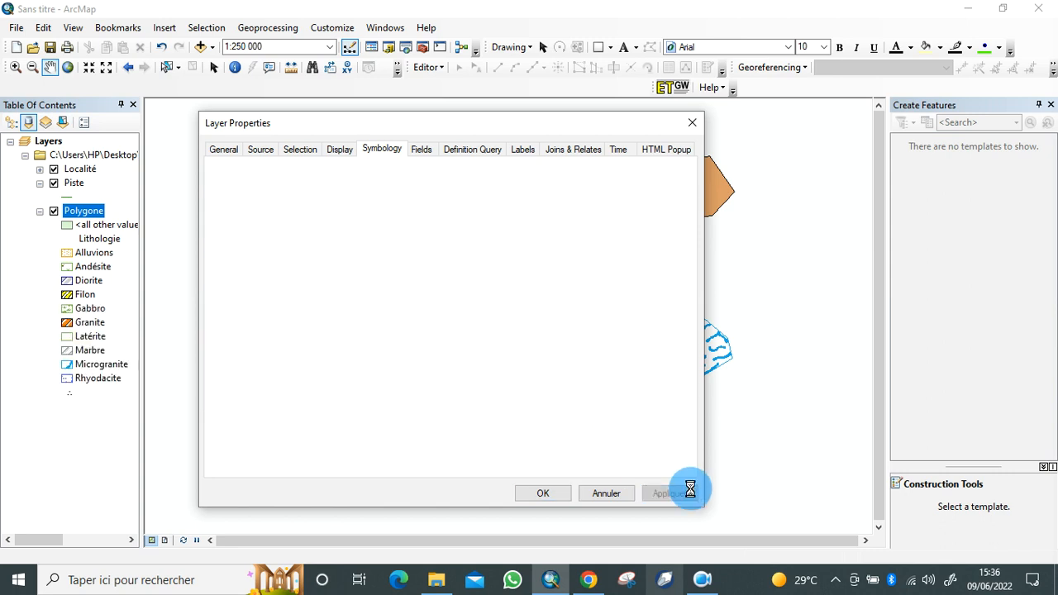
pyautogui.click(552, 492)
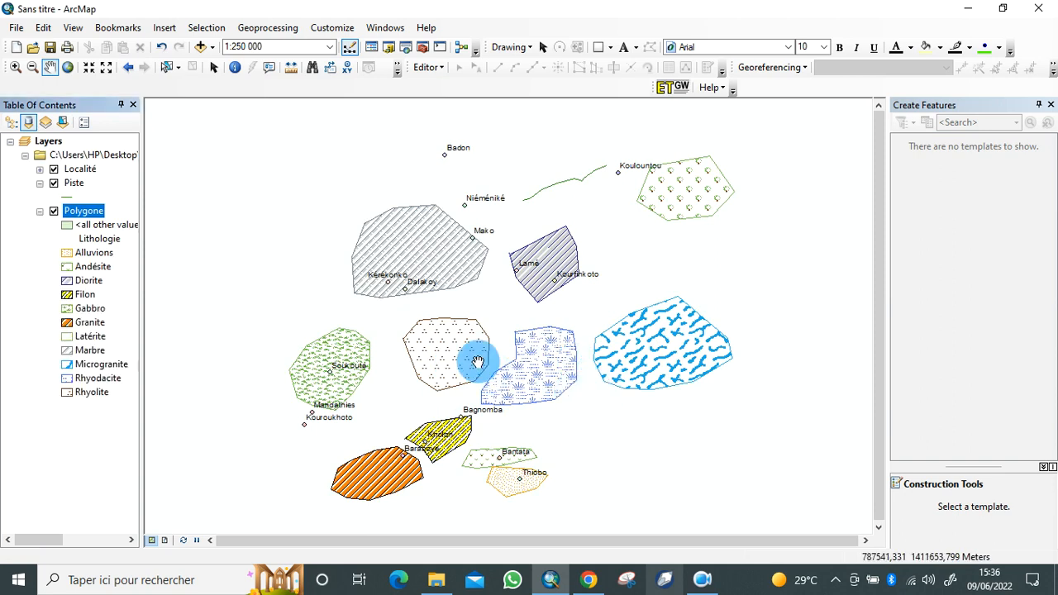
# Collapse the Polygone layer's legend and open the unique values symbology of the Localité layer.
pyautogui.moveTo(515, 355)
pyautogui.mouseDown()
pyautogui.moveTo(538, 373)
pyautogui.moveTo(502, 334)
pyautogui.moveTo(488, 372)
pyautogui.mouseUp()
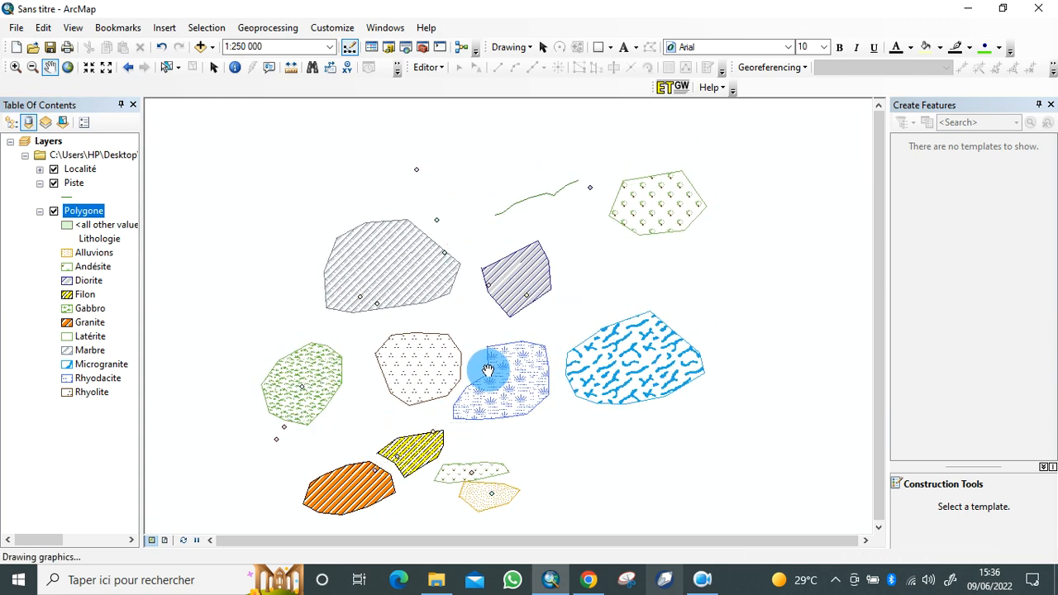
pyautogui.click(39, 212)
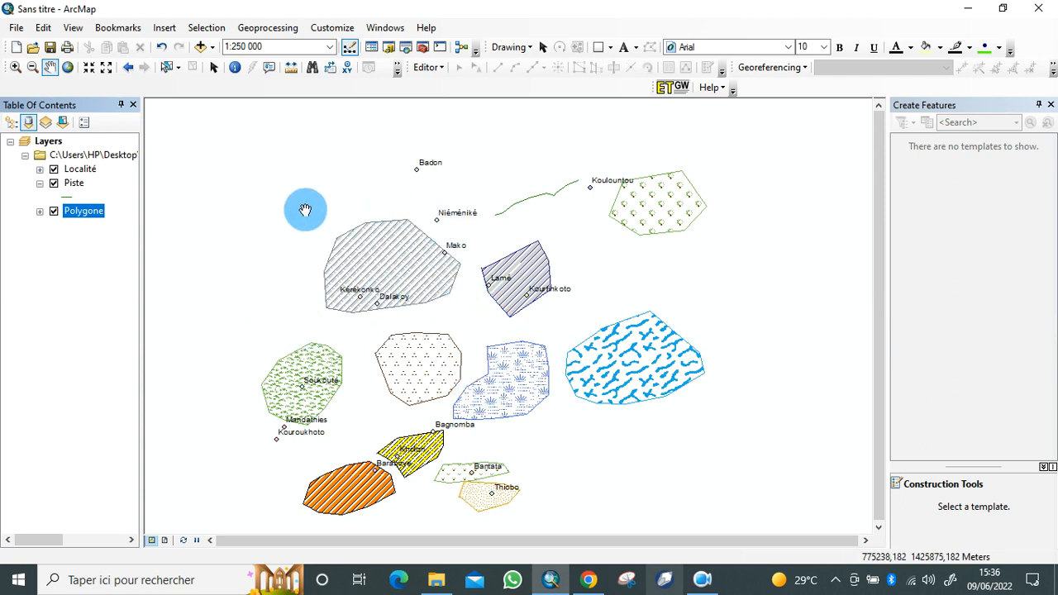
pyautogui.rightClick(77, 173)
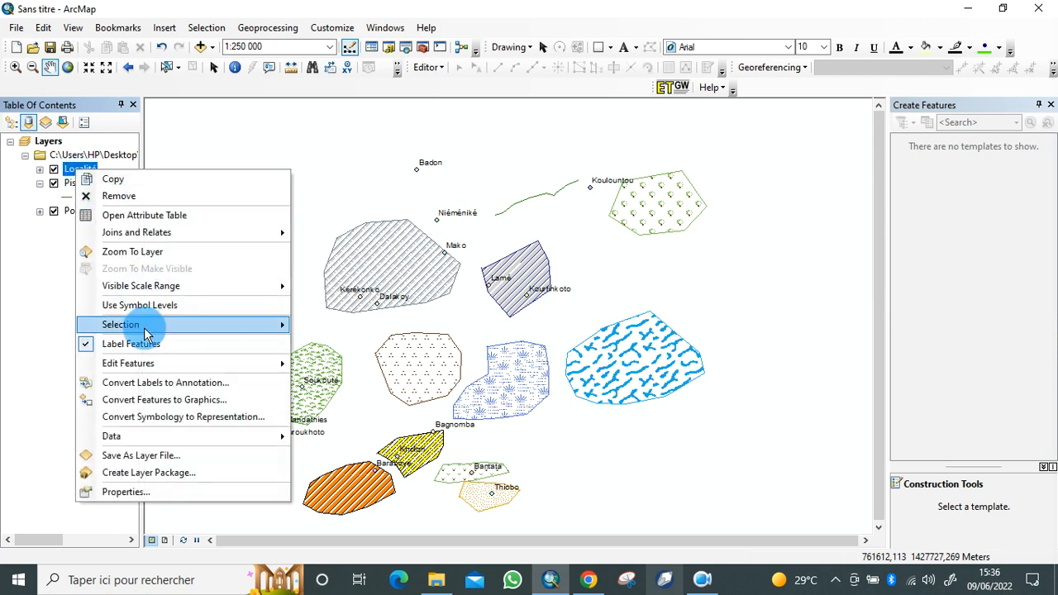
pyautogui.click(153, 490)
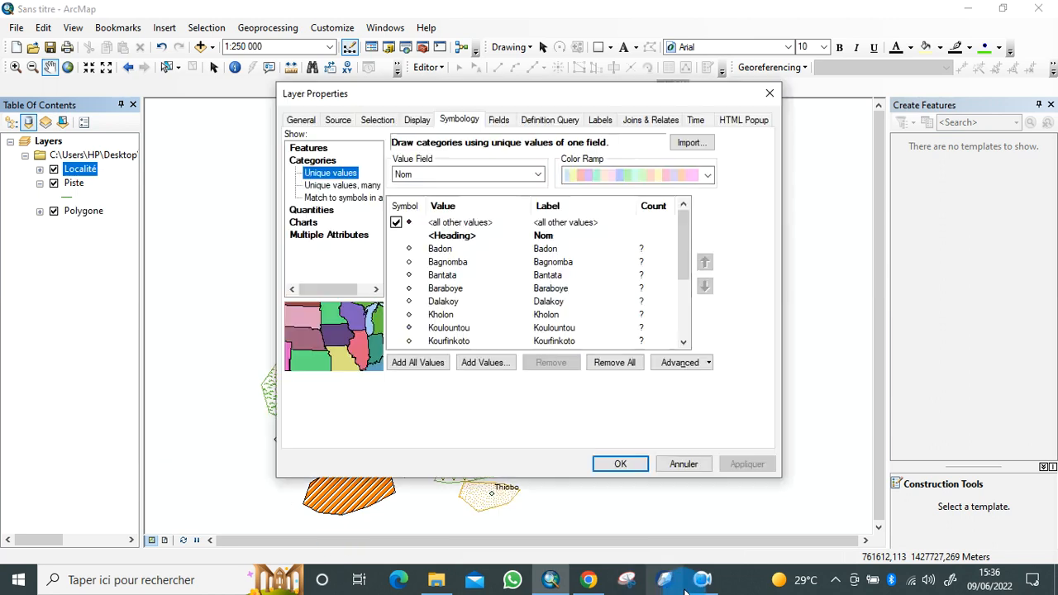
pyautogui.moveTo(695, 586)
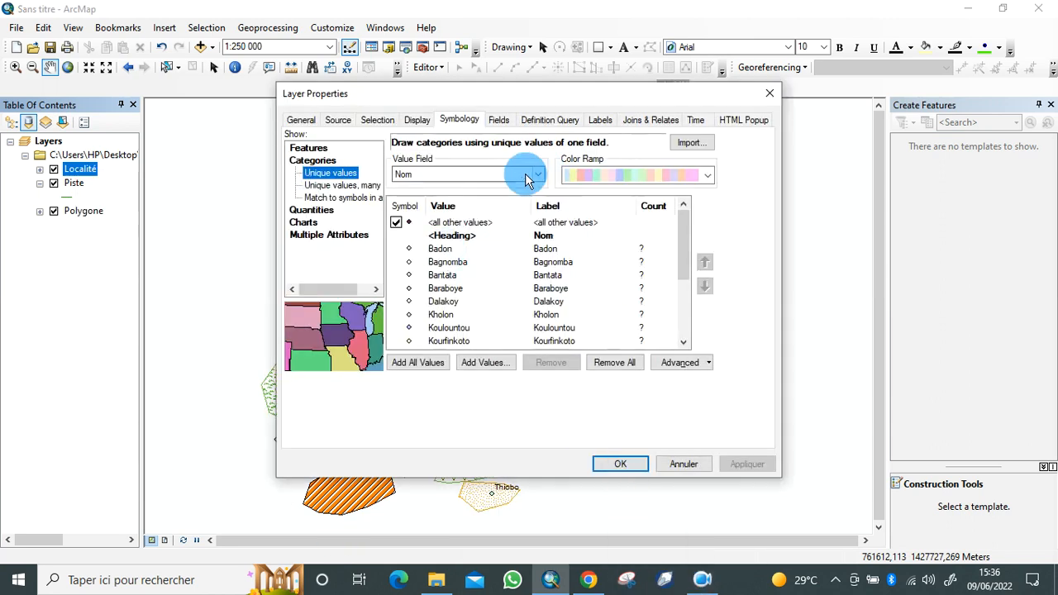
pyautogui.click(317, 180)
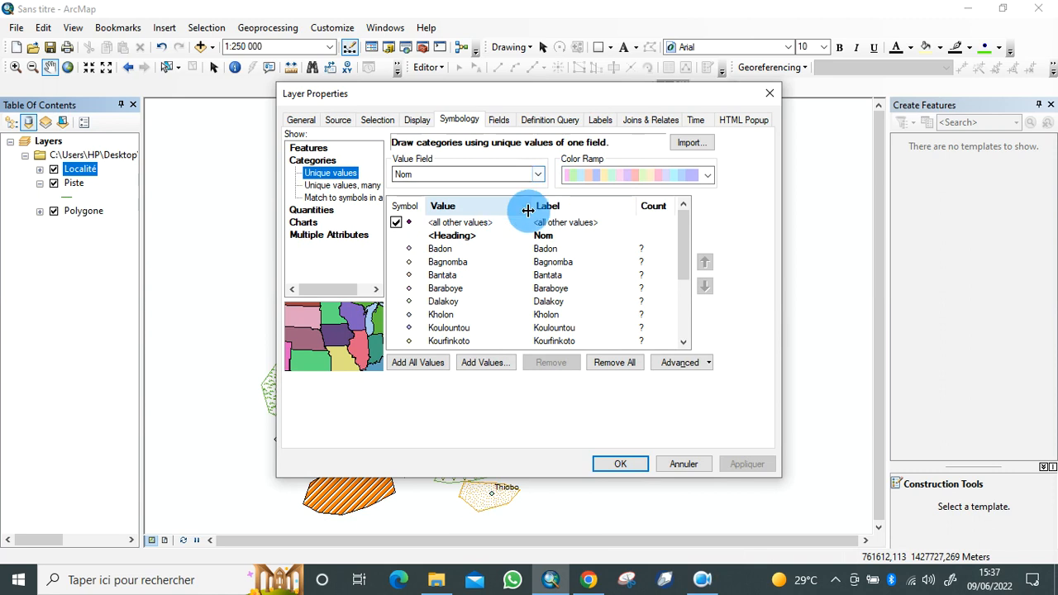
# Give all Localité categories the Circle 3 marker at size 13 and apply the change to the map.
pyautogui.click(436, 250)
pyautogui.rightClick(434, 249)
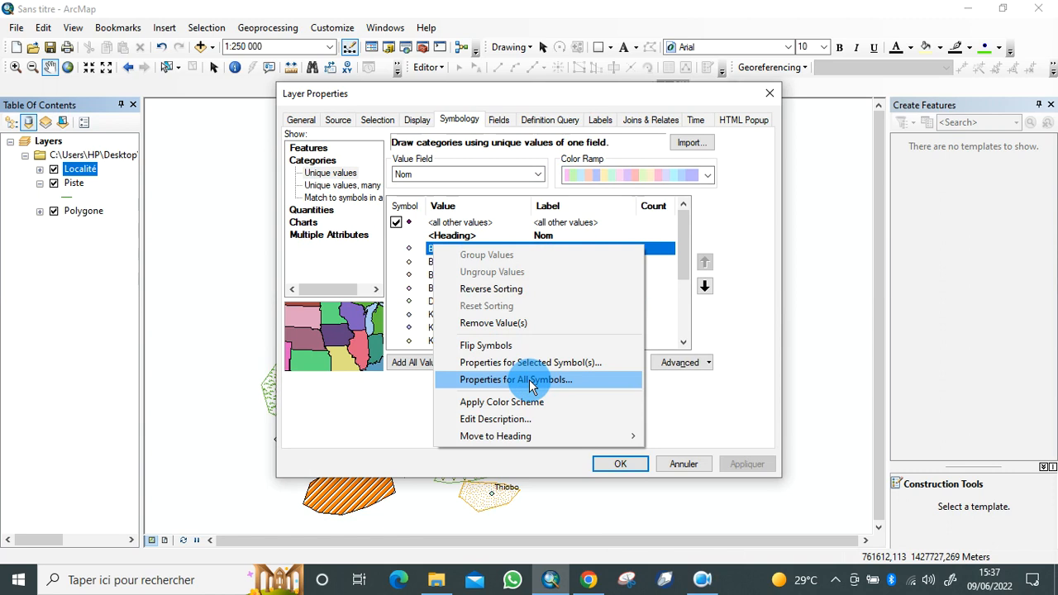
pyautogui.click(531, 385)
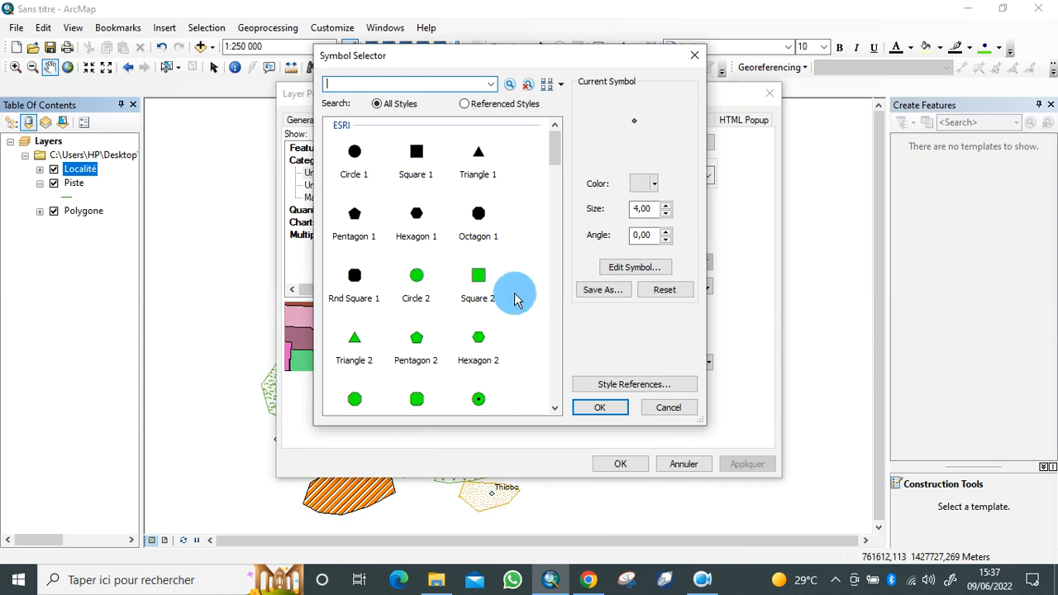
pyautogui.moveTo(555, 159)
pyautogui.mouseDown()
pyautogui.moveTo(562, 289)
pyautogui.moveTo(558, 161)
pyautogui.mouseUp()
pyautogui.click(495, 218)
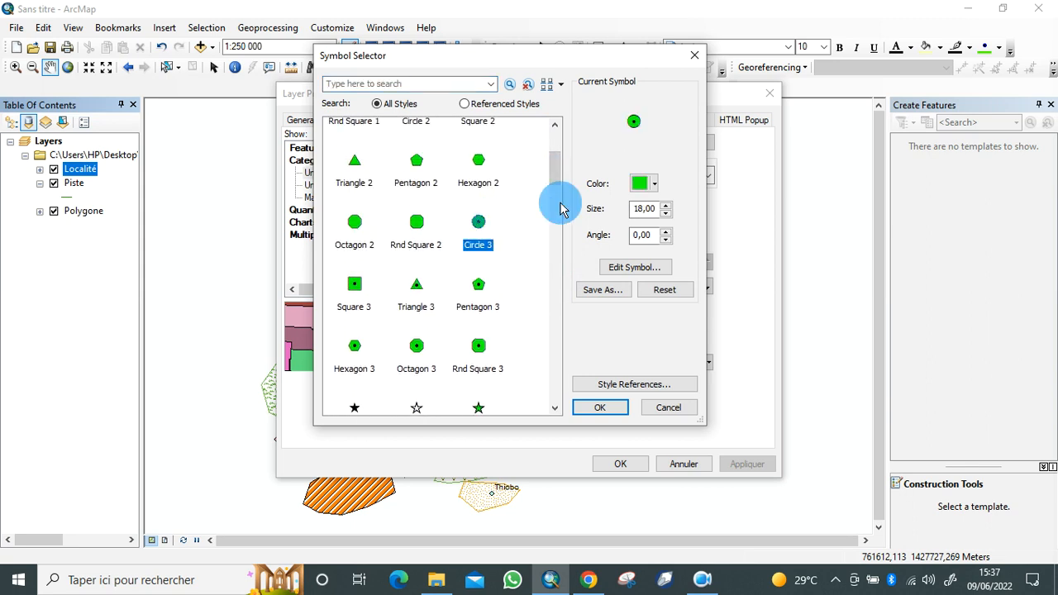
pyautogui.click(665, 214)
pyautogui.click(666, 213)
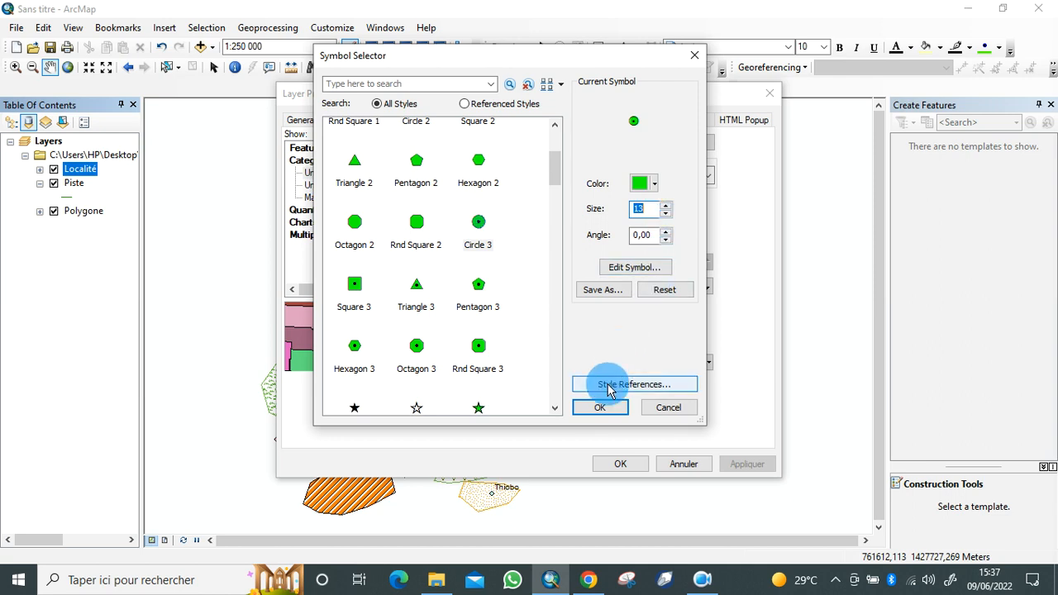
pyautogui.click(609, 411)
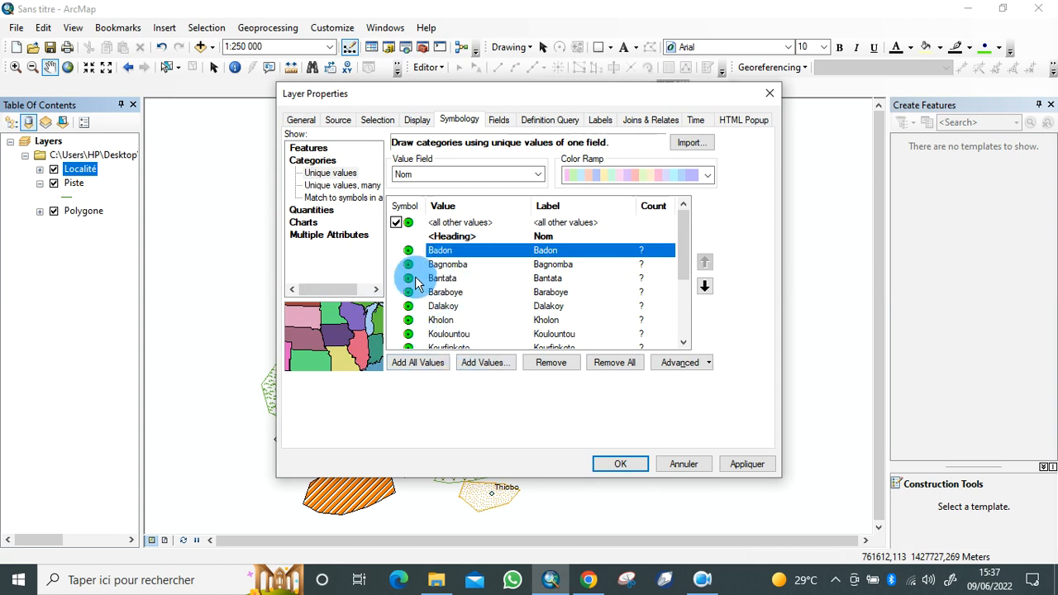
pyautogui.click(738, 465)
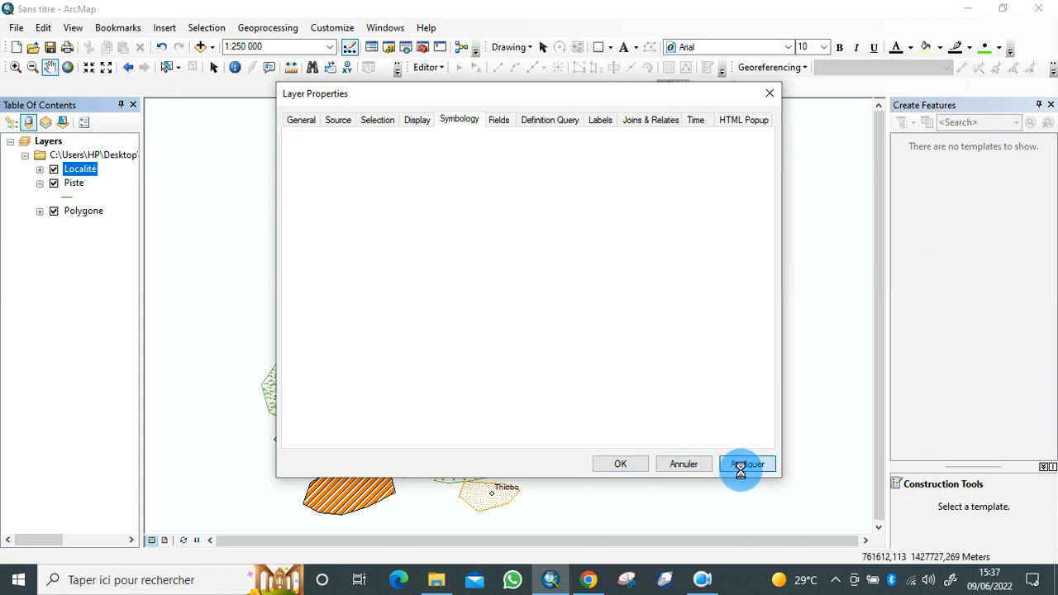
pyautogui.click(620, 465)
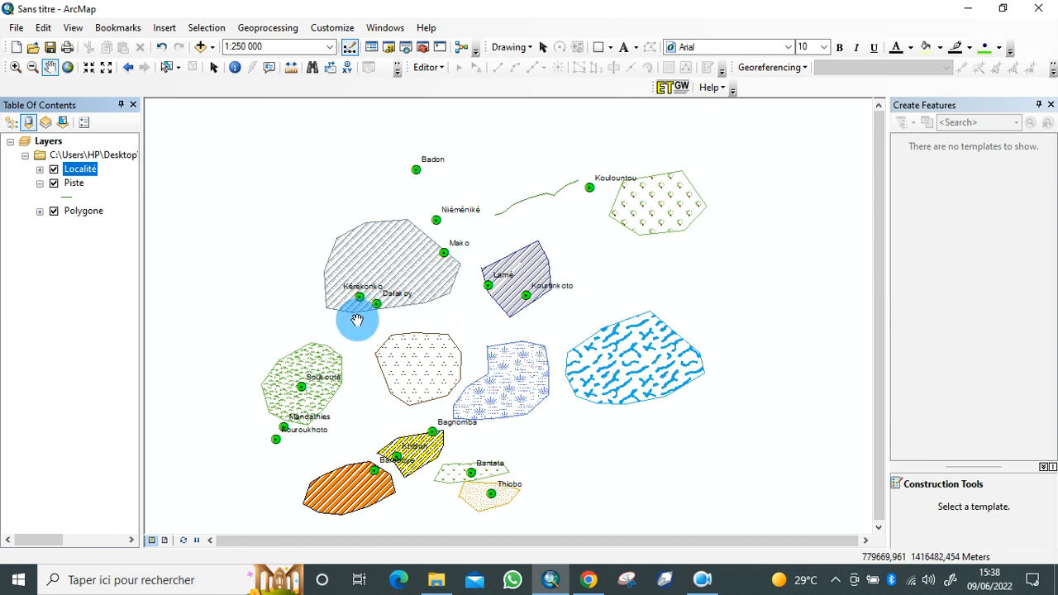
# Categorize the Piste layer by unique values of the Nom field and add all its values.
pyautogui.click(73, 184)
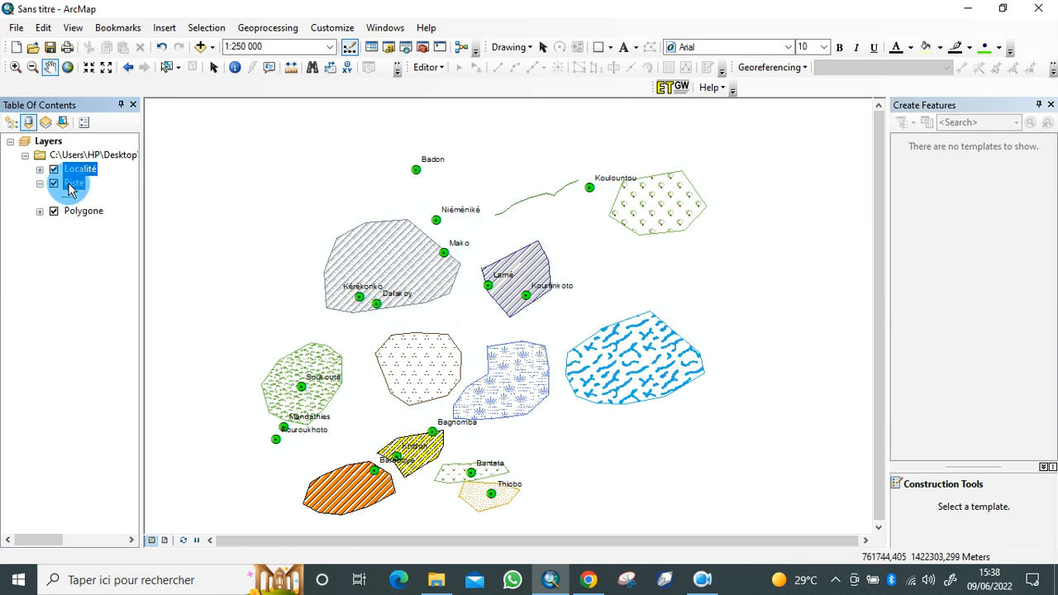
pyautogui.rightClick(71, 189)
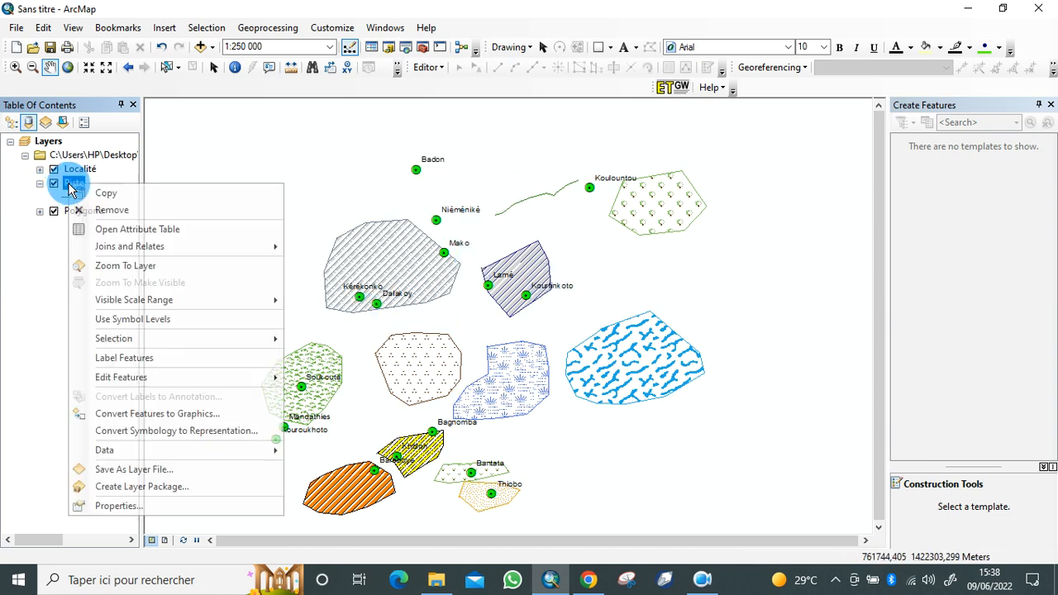
pyautogui.click(131, 506)
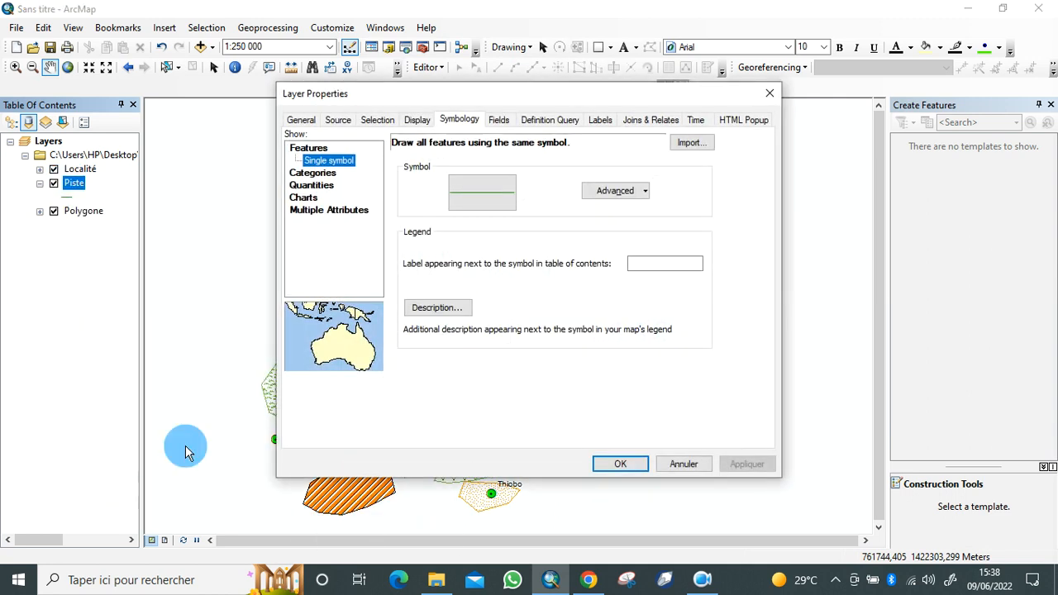
pyautogui.click(310, 181)
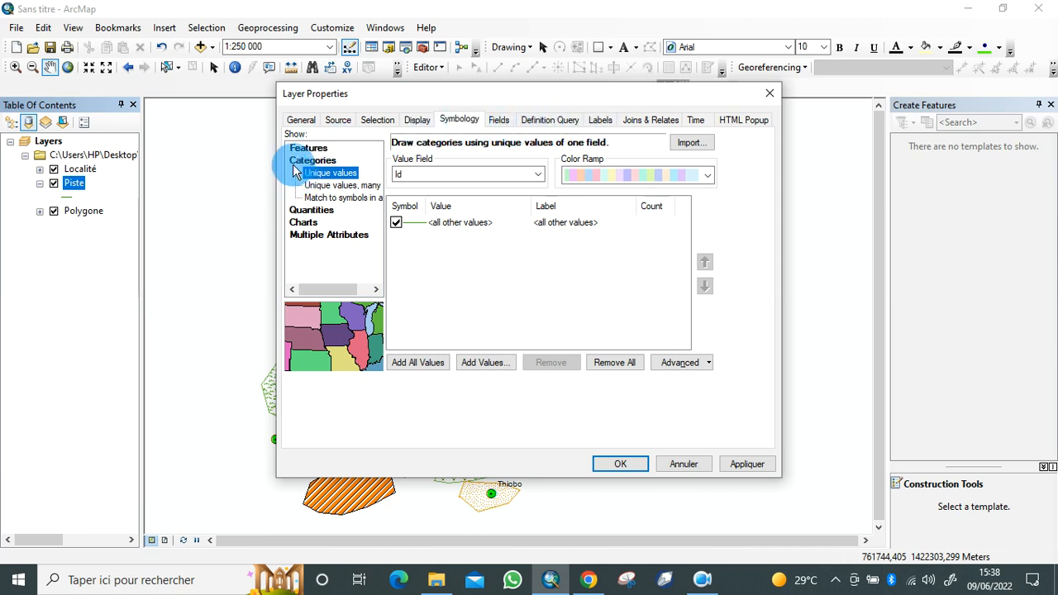
pyautogui.click(425, 228)
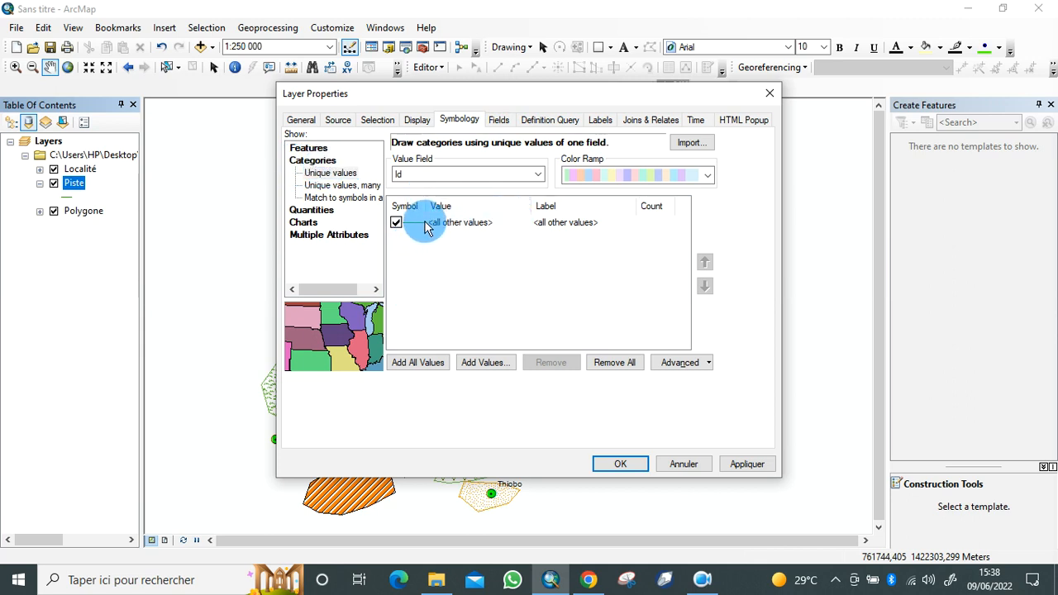
pyautogui.click(542, 177)
pyautogui.click(532, 191)
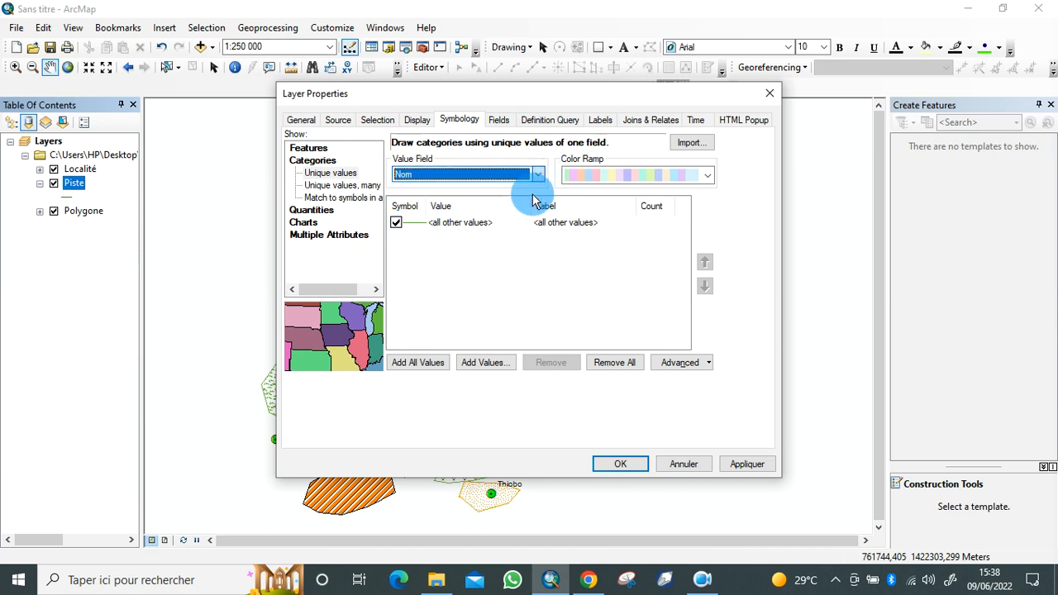
pyautogui.click(419, 363)
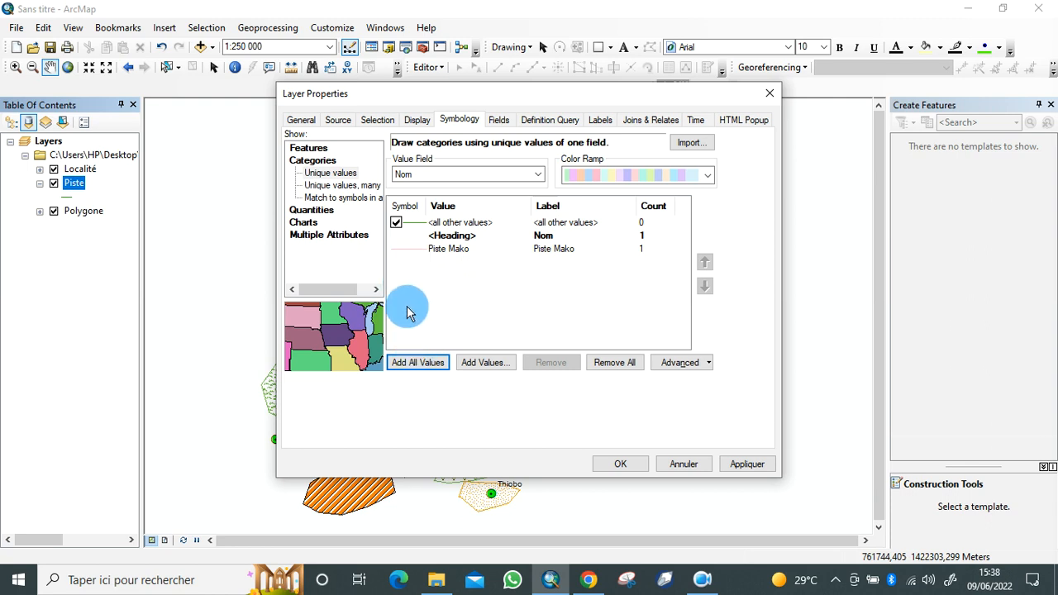
# Assign the Expressway line symbol to the Piste Mako category, then apply the symbology and close the layer's properties.
pyautogui.click(405, 250)
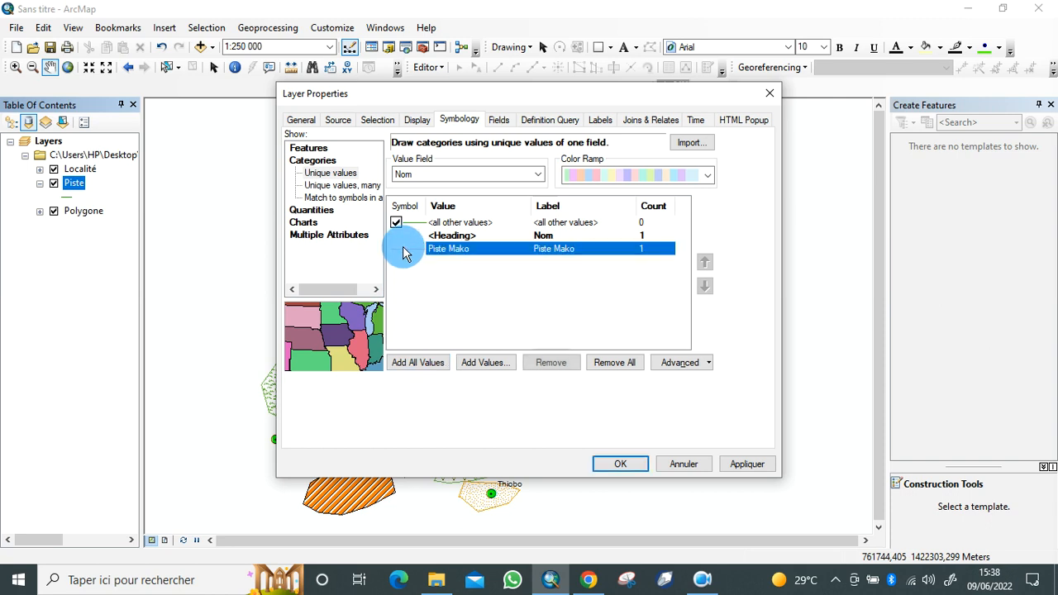
pyautogui.rightClick(403, 249)
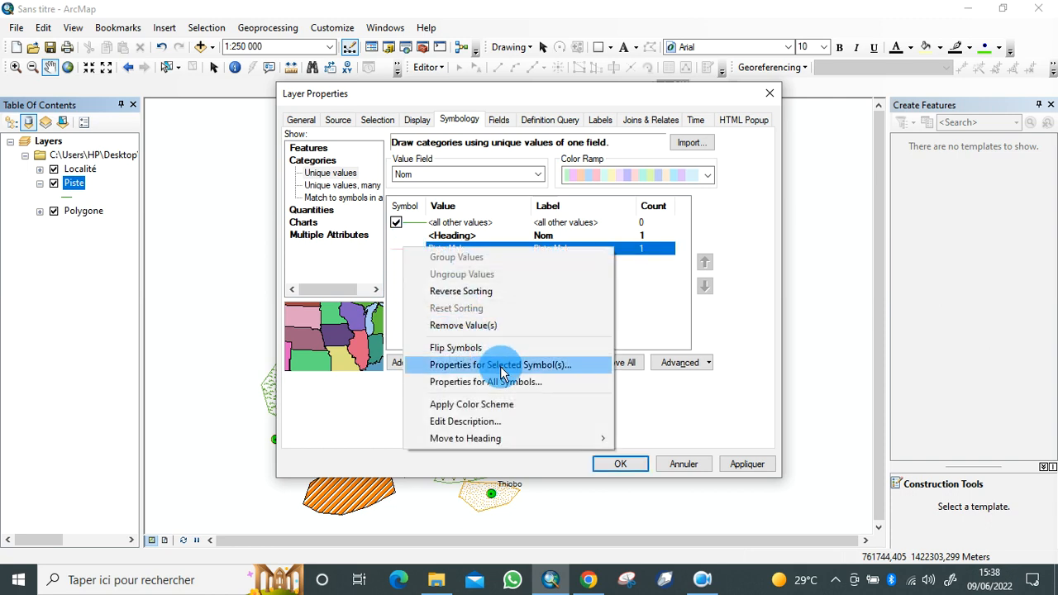
pyautogui.click(503, 373)
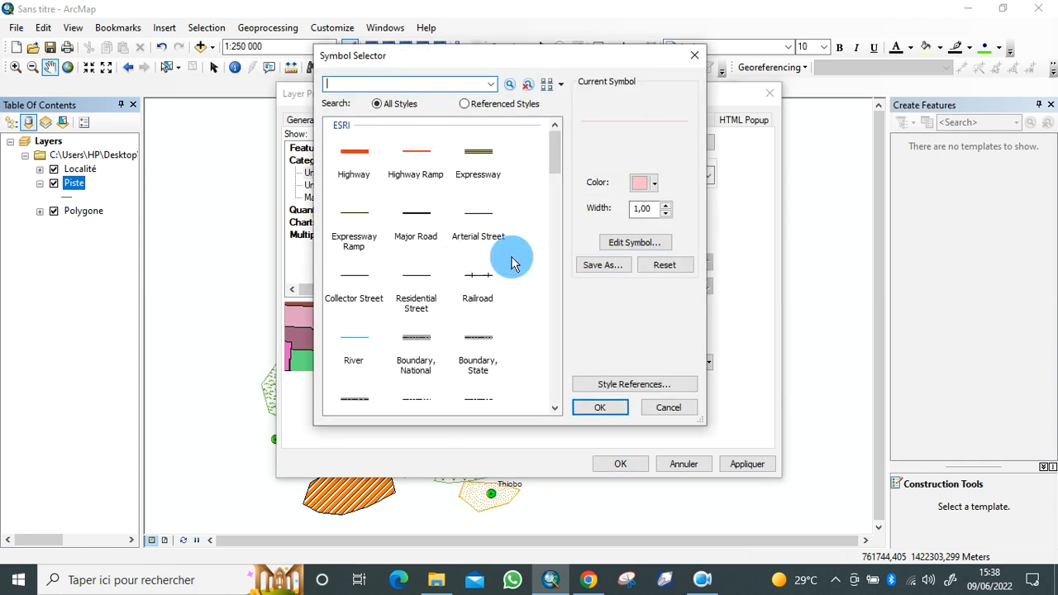
pyautogui.click(487, 154)
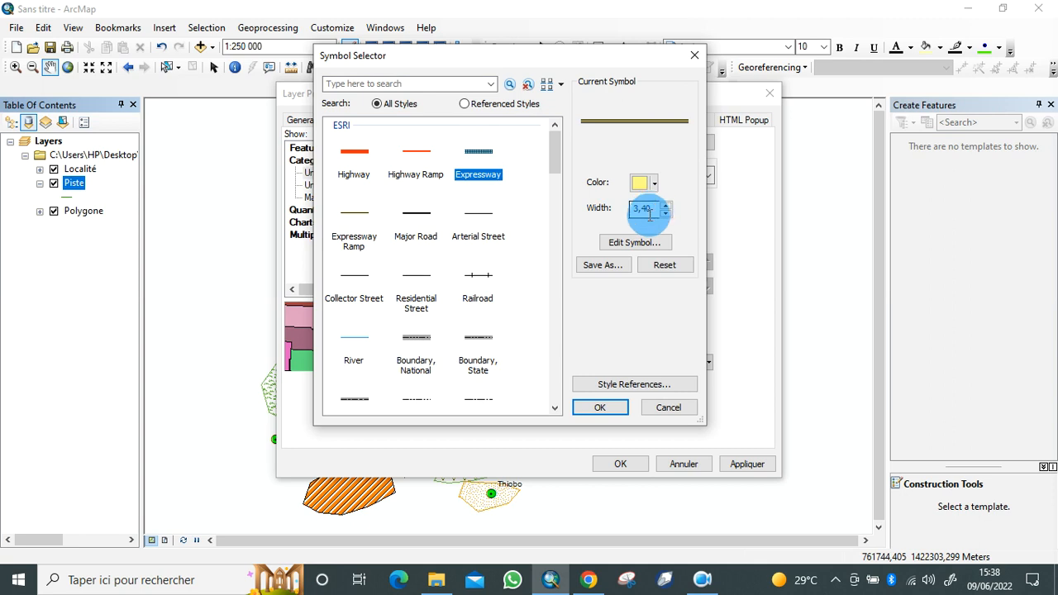
pyautogui.click(602, 408)
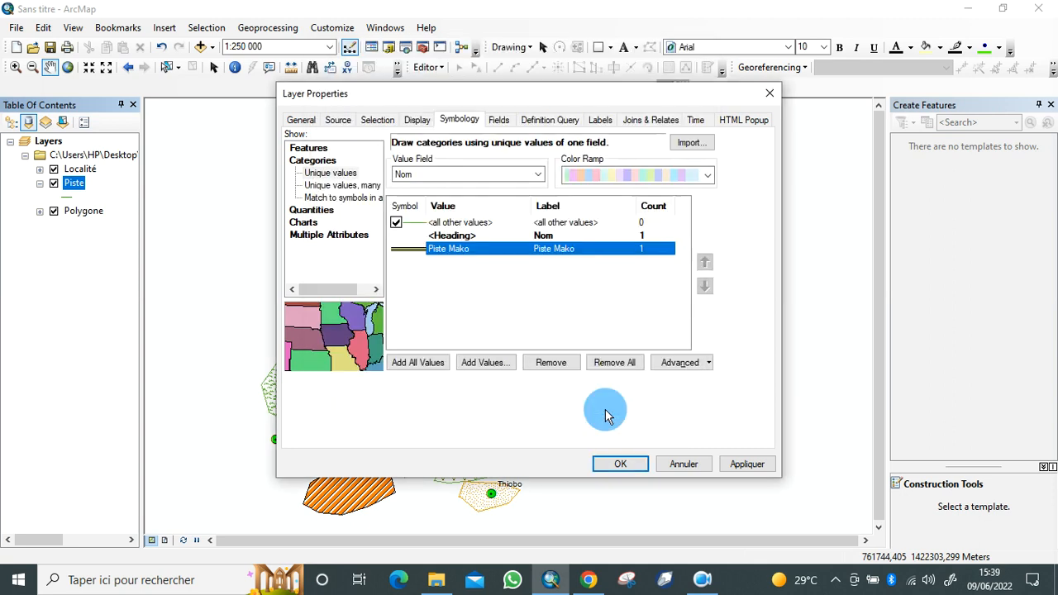
pyautogui.click(749, 464)
pyautogui.click(626, 463)
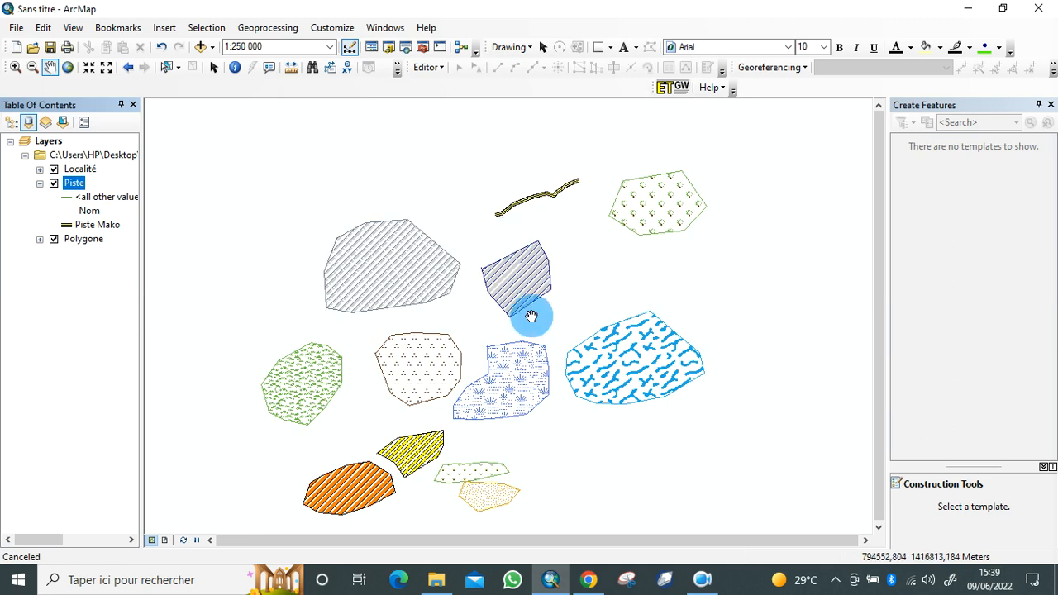
# Zoom the map to the extent of the Localité layer to review the symbolized features.
pyautogui.click(80, 170)
pyautogui.rightClick(80, 170)
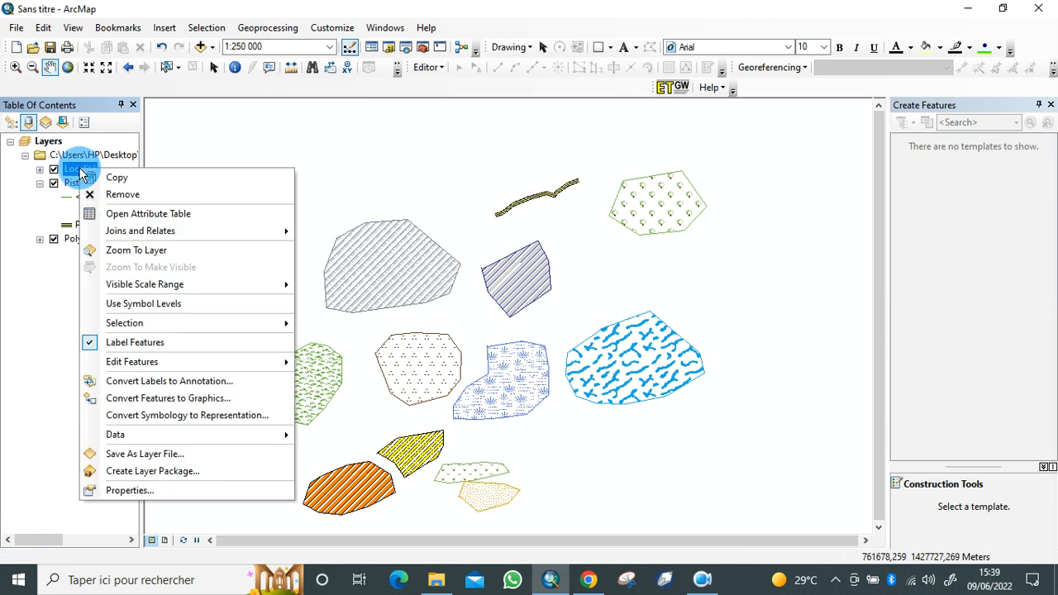
pyautogui.click(128, 252)
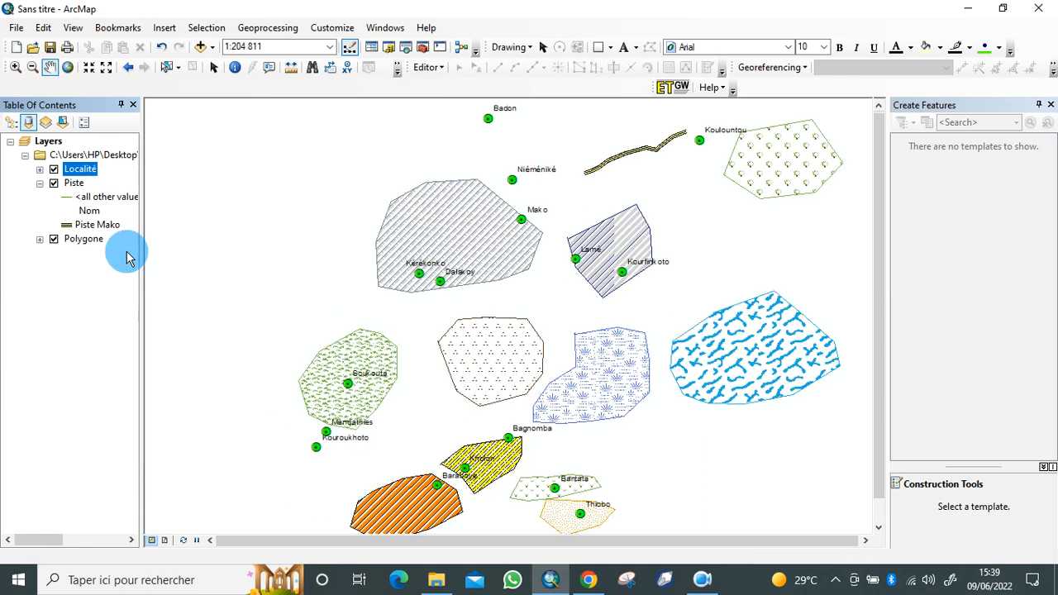
pyautogui.moveTo(485, 355); pyautogui.dragTo(418, 364)
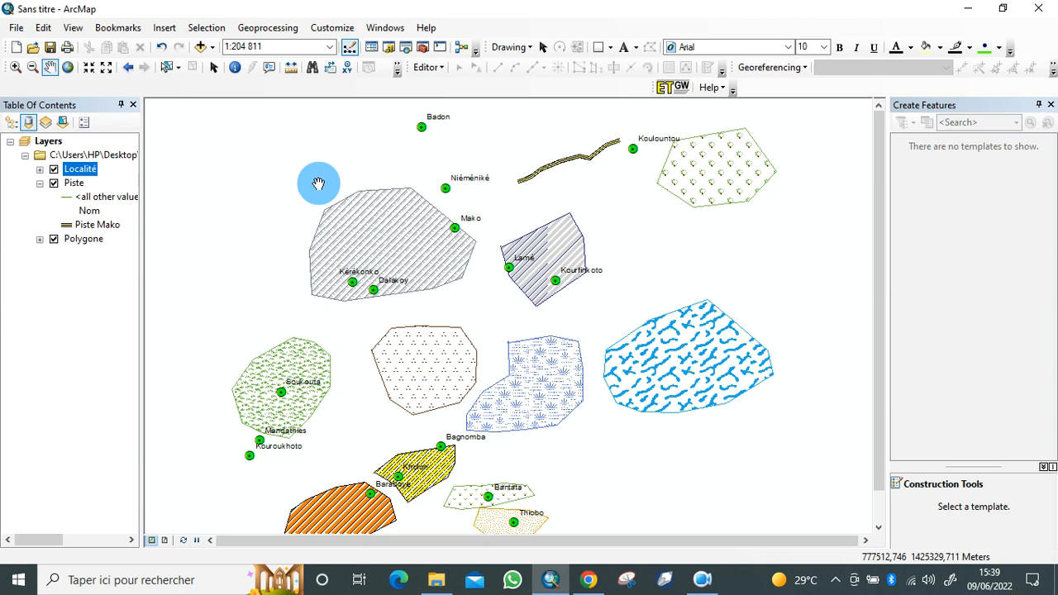
pyautogui.moveTo(470, 190); pyautogui.dragTo(493, 187)
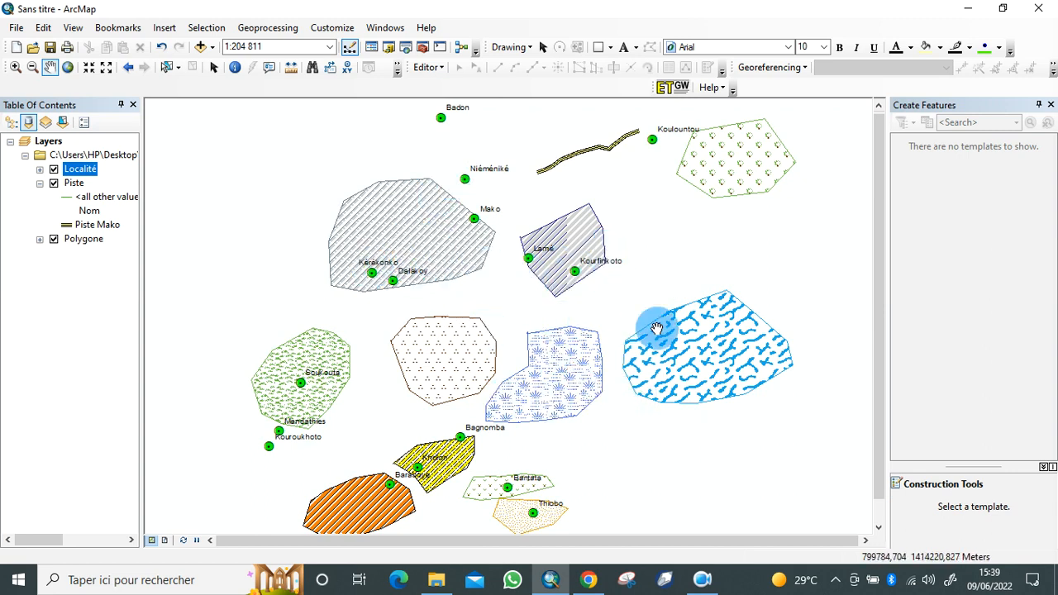
pyautogui.click(76, 30)
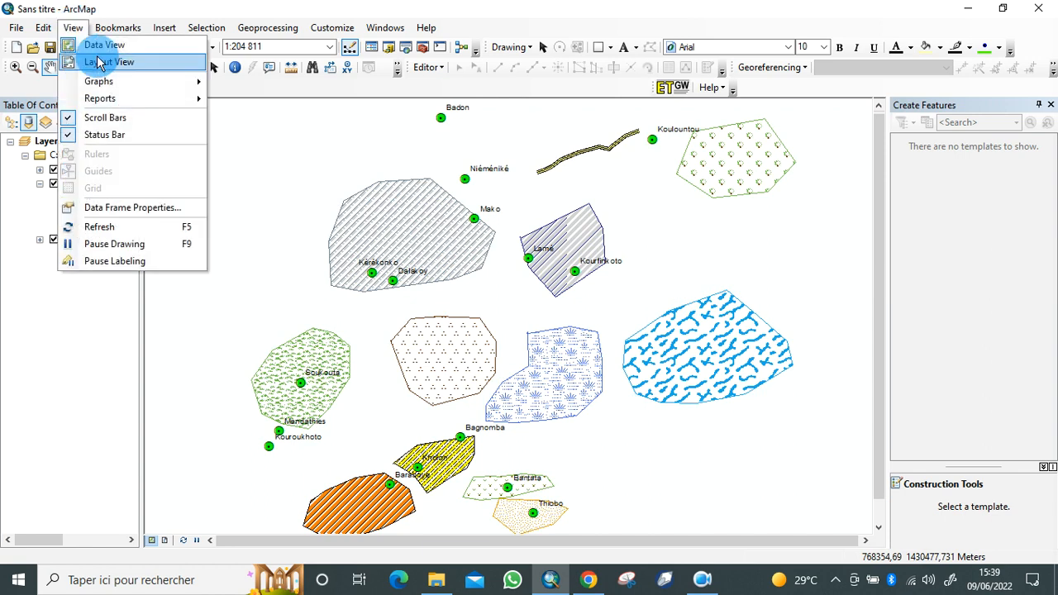
pyautogui.click(288, 241)
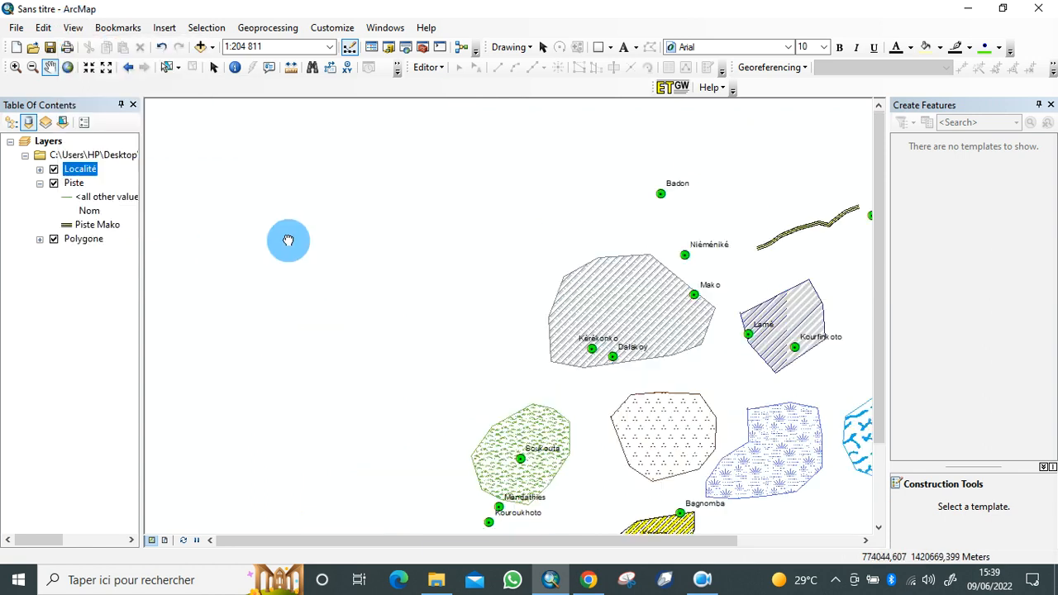
pyautogui.moveTo(597, 371); pyautogui.dragTo(333, 268)
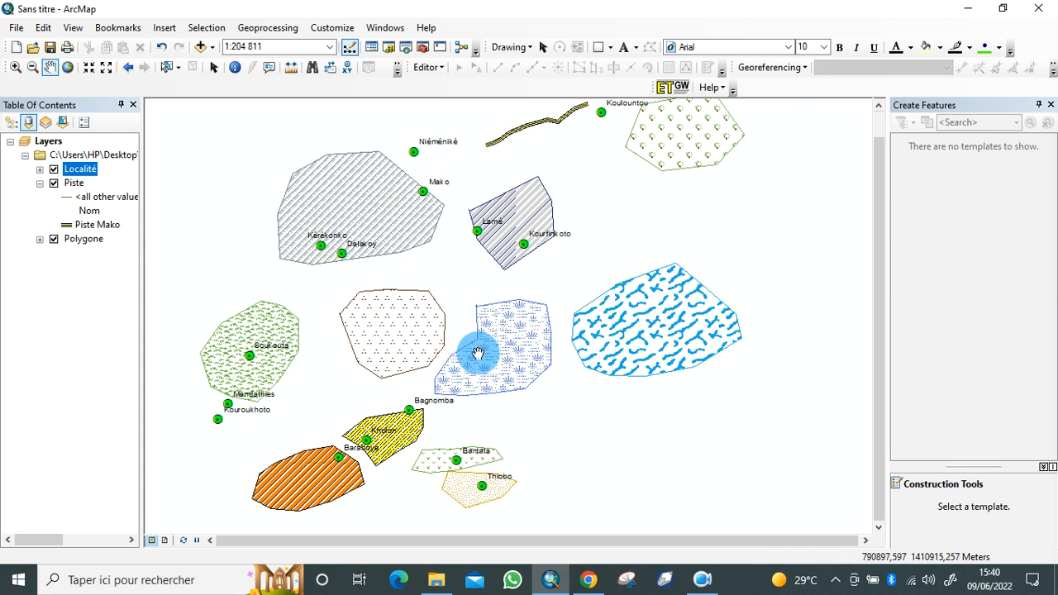
pyautogui.moveTo(478, 353); pyautogui.dragTo(504, 361)
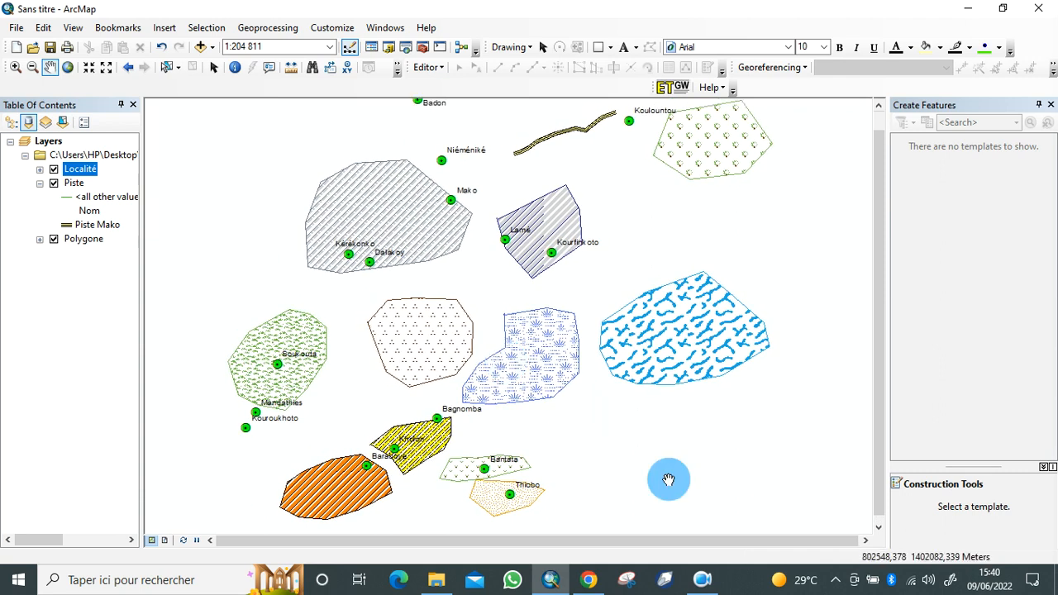
pyautogui.click(703, 581)
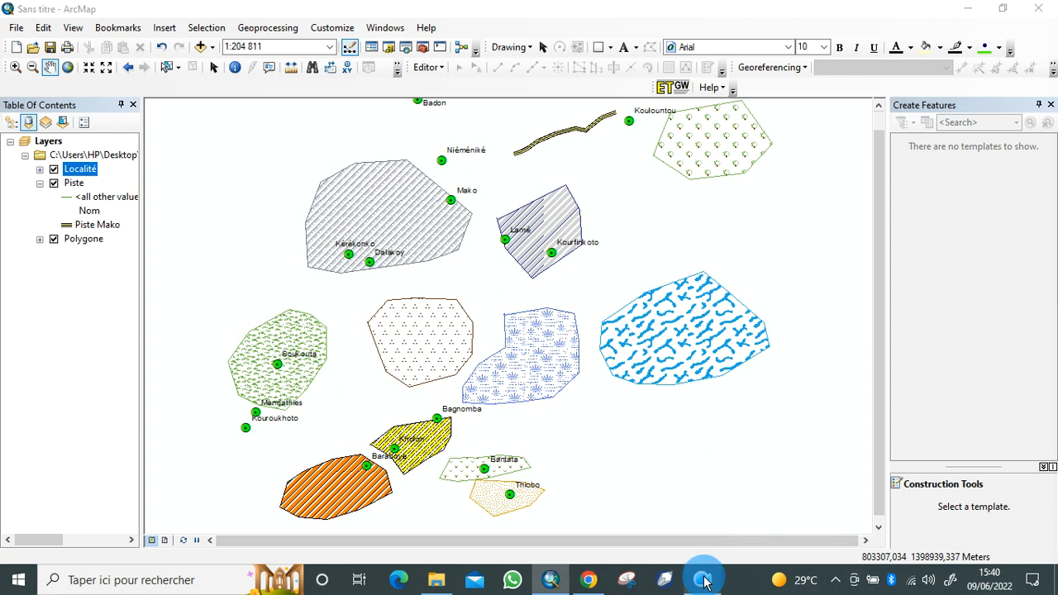